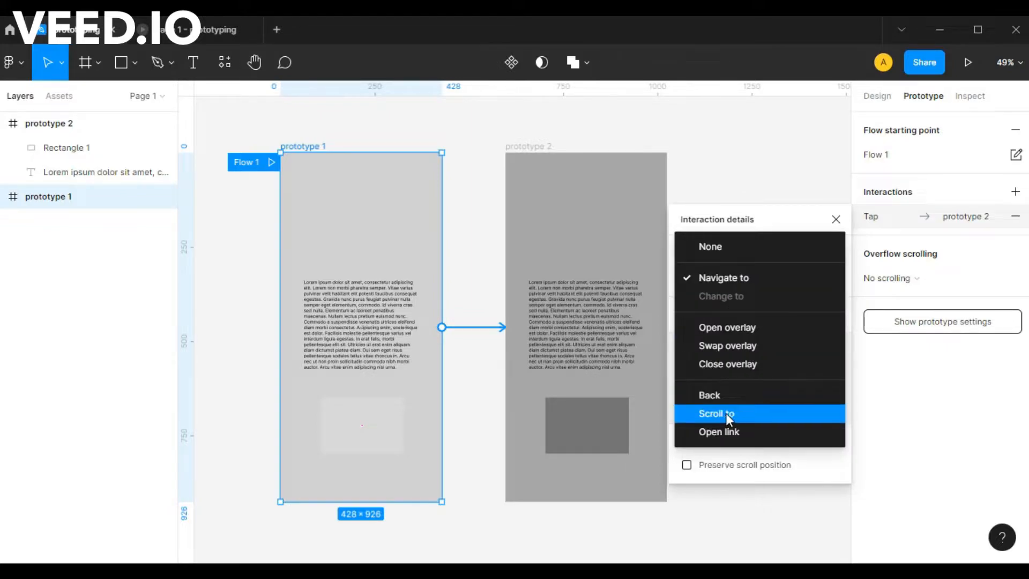
# Set the action of prototype 1's tap interaction to None and close the interaction details.
pyautogui.click(754, 415)
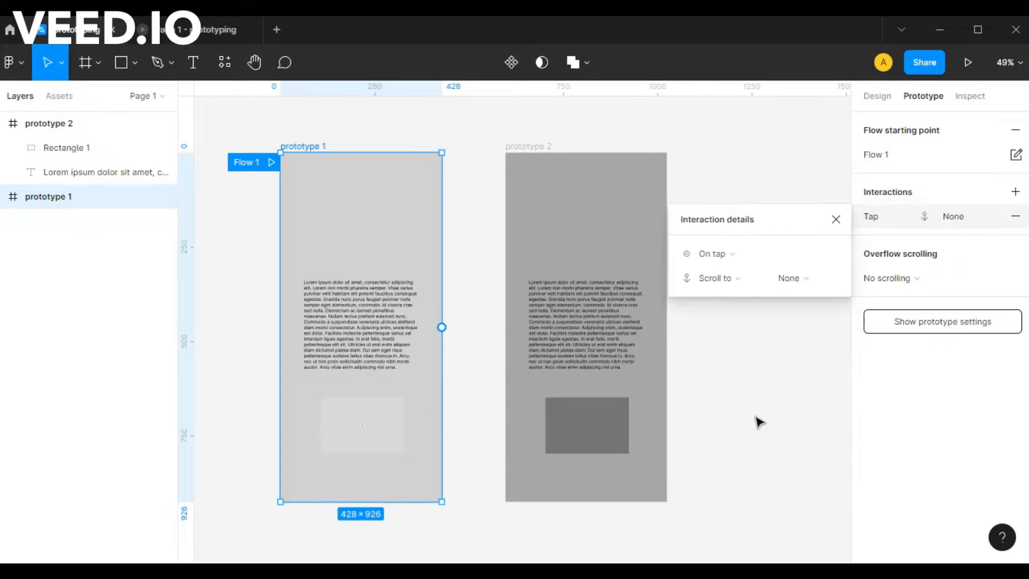
pyautogui.click(723, 280)
pyautogui.click(729, 117)
pyautogui.click(836, 219)
# Delete the lorem ipsum text and the rectangle from both the prototype 1 and prototype 2 frames.
pyautogui.click(350, 311)
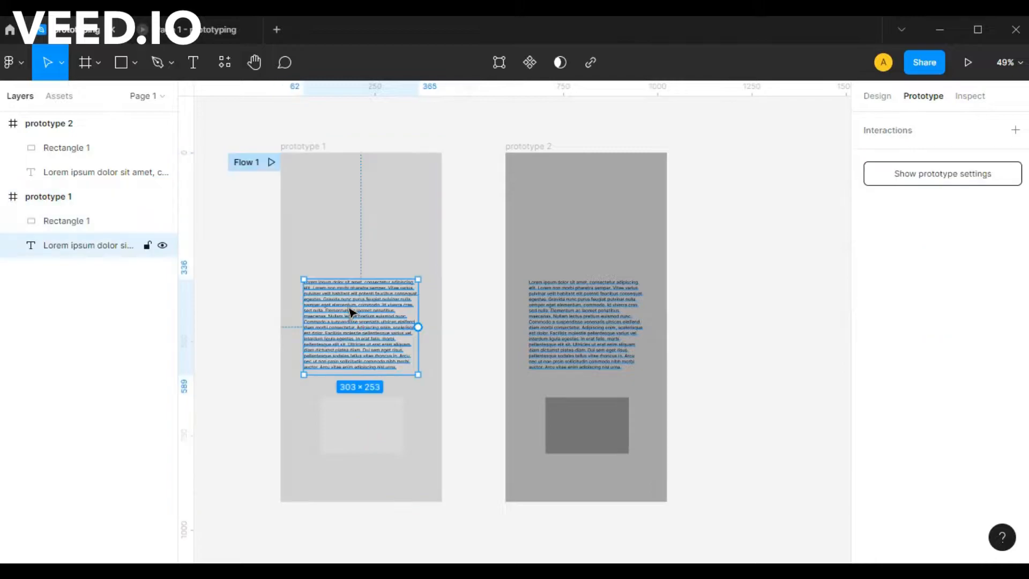
pyautogui.press('Delete')
pyautogui.click(356, 416)
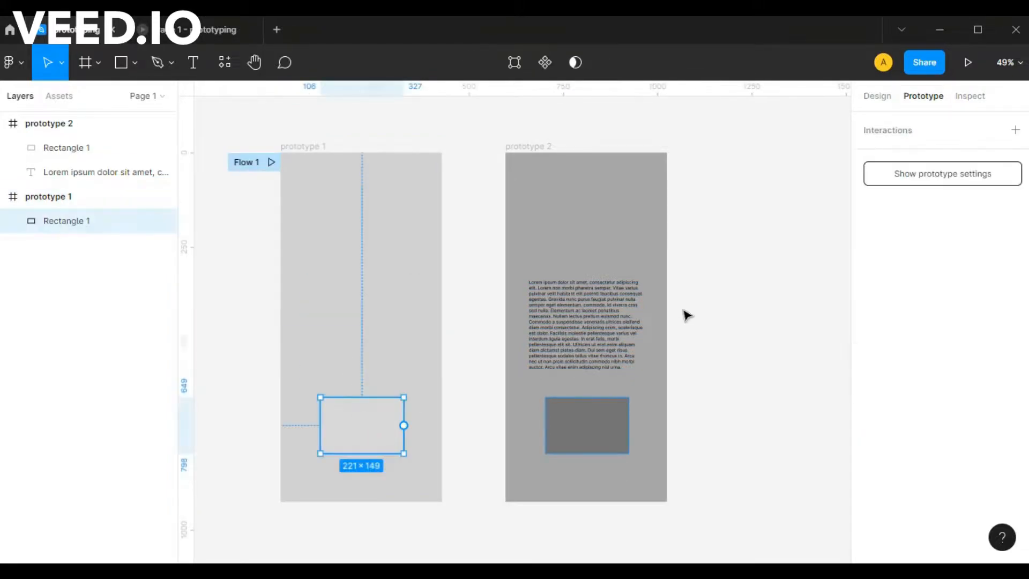
pyautogui.press('Delete')
pyautogui.click(603, 333)
pyautogui.press('Delete')
pyautogui.click(574, 436)
pyautogui.press('Delete')
# Delete the empty prototype 2 frame and move prototype 1 to where it stood.
pyautogui.click(518, 148)
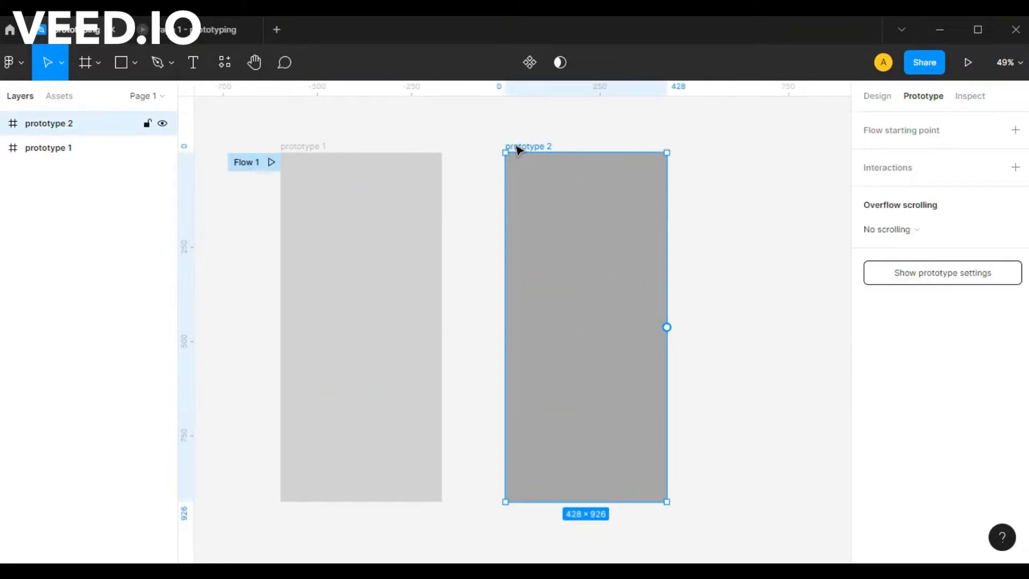
pyautogui.press('Delete')
pyautogui.moveTo(305, 145); pyautogui.dragTo(517, 143)
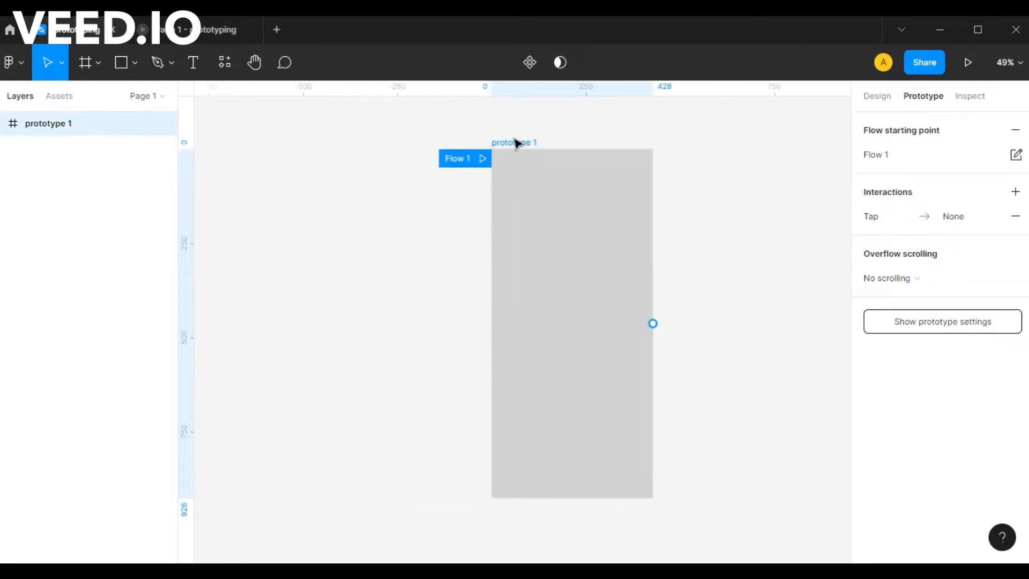
# Change the fill colour of the prototype 1 frame to near-white FCFCFC.
pyautogui.click(878, 96)
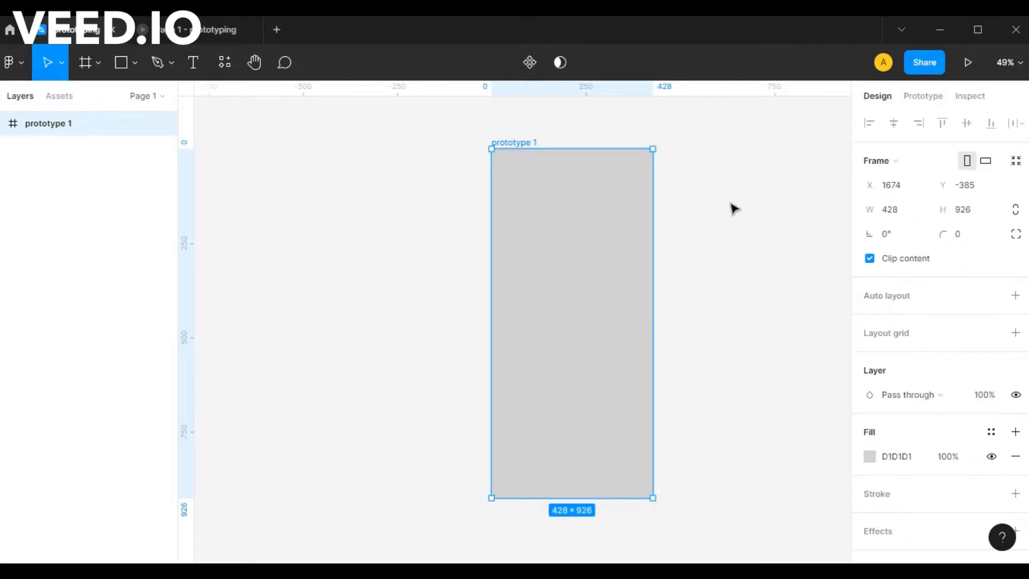
pyautogui.click(869, 457)
pyautogui.moveTo(710, 230); pyautogui.dragTo(659, 196)
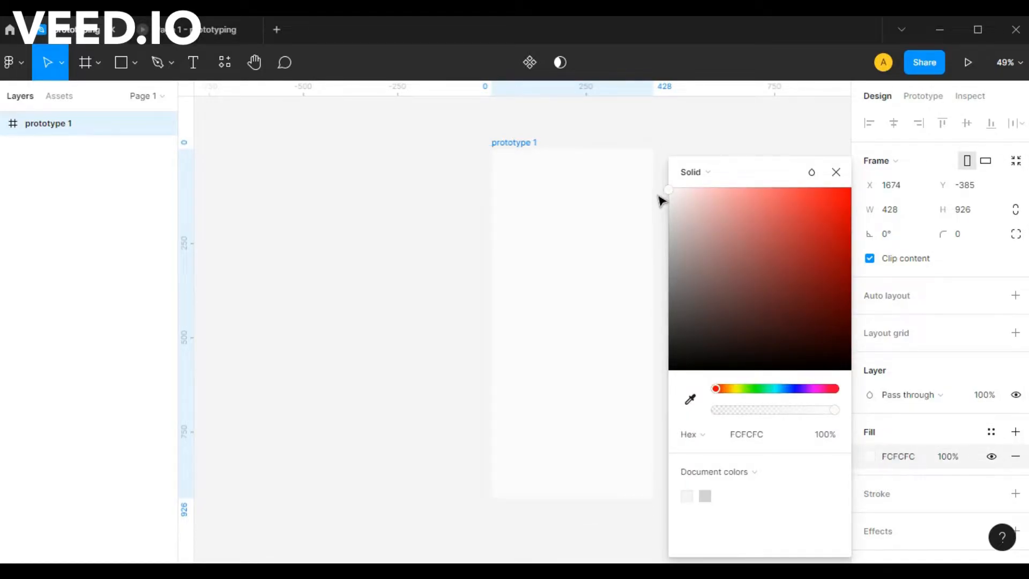
pyautogui.click(836, 172)
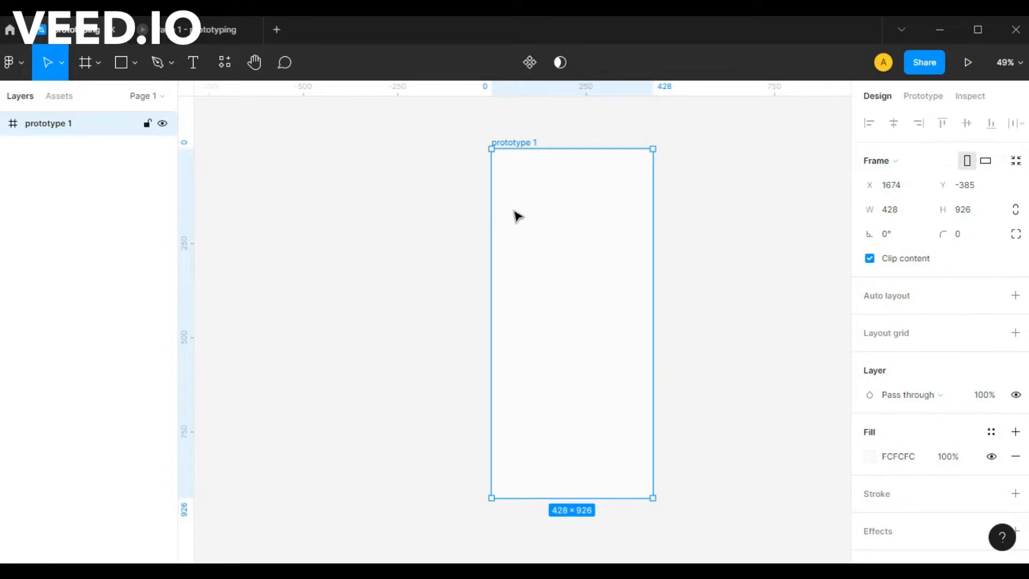
# Draw a nested frame about 271 × 75 in the upper part of prototype 1 for a button.
pyautogui.press('r')
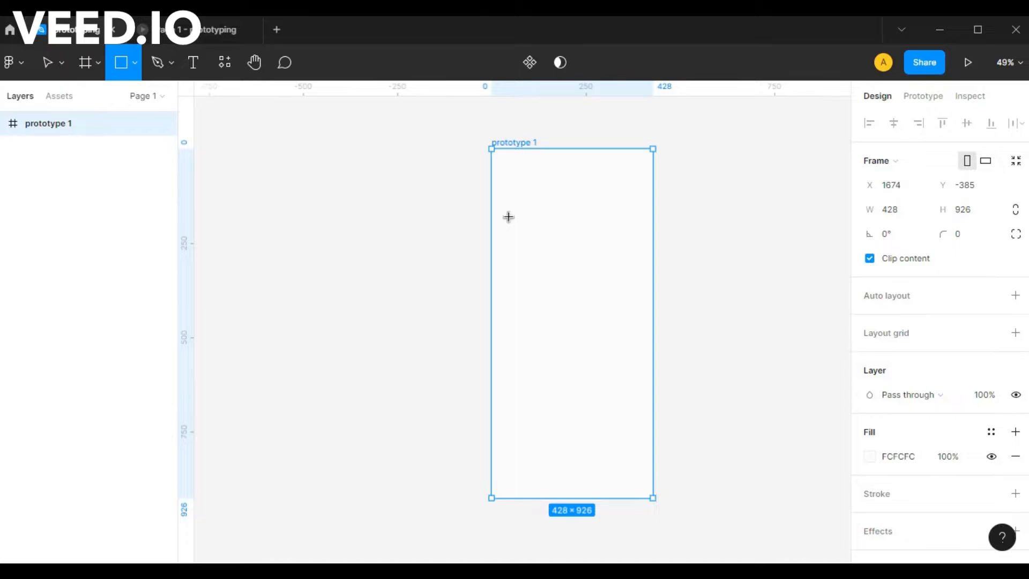
pyautogui.press('f')
pyautogui.moveTo(509, 216); pyautogui.dragTo(611, 246)
# Fill the small nested frame with solid blue-violet 3400C8.
pyautogui.scroll(-3, 893, 383)
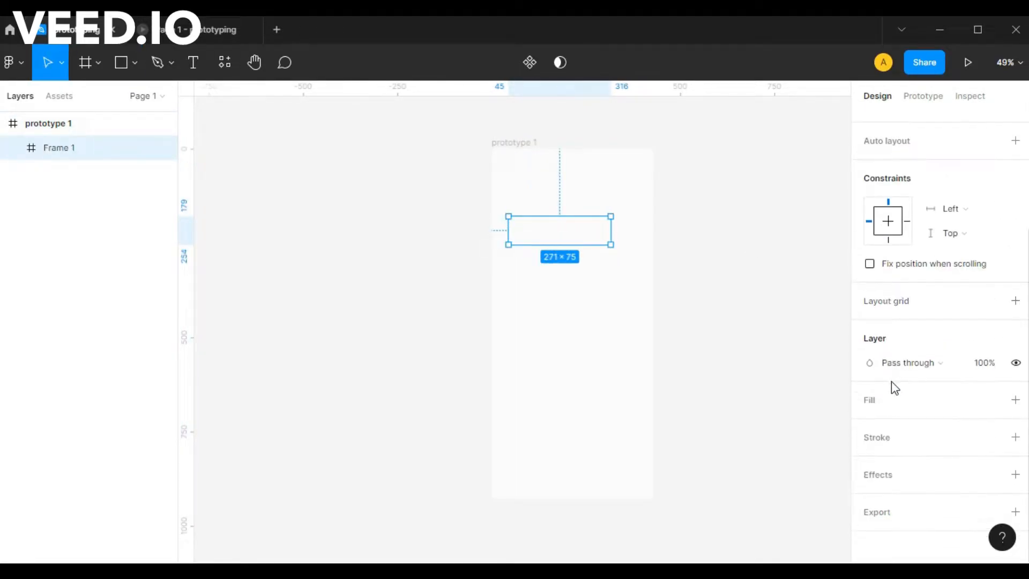
pyautogui.click(870, 425)
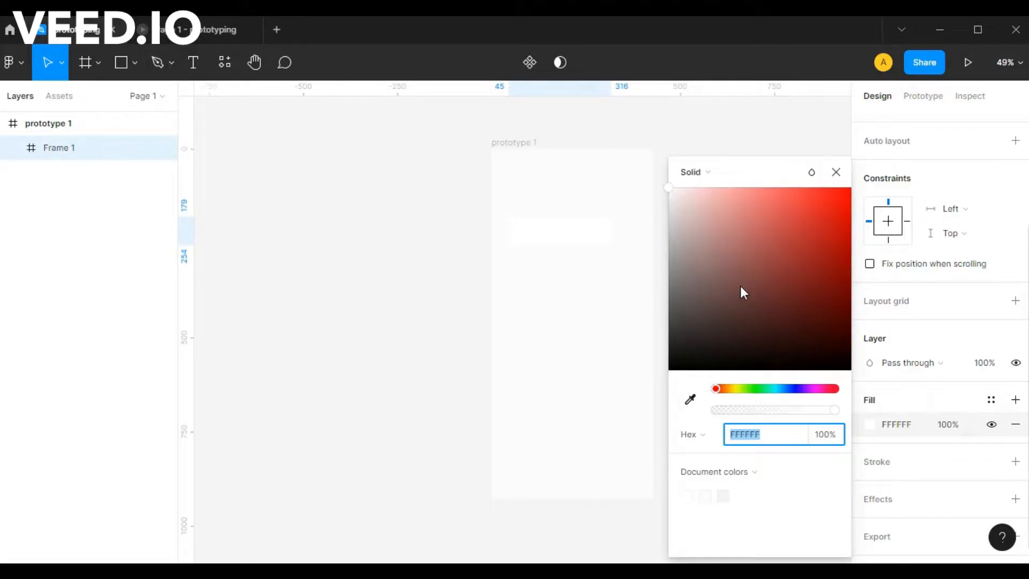
pyautogui.click(799, 388)
pyautogui.click(847, 242)
pyautogui.moveTo(852, 241); pyautogui.dragTo(879, 235)
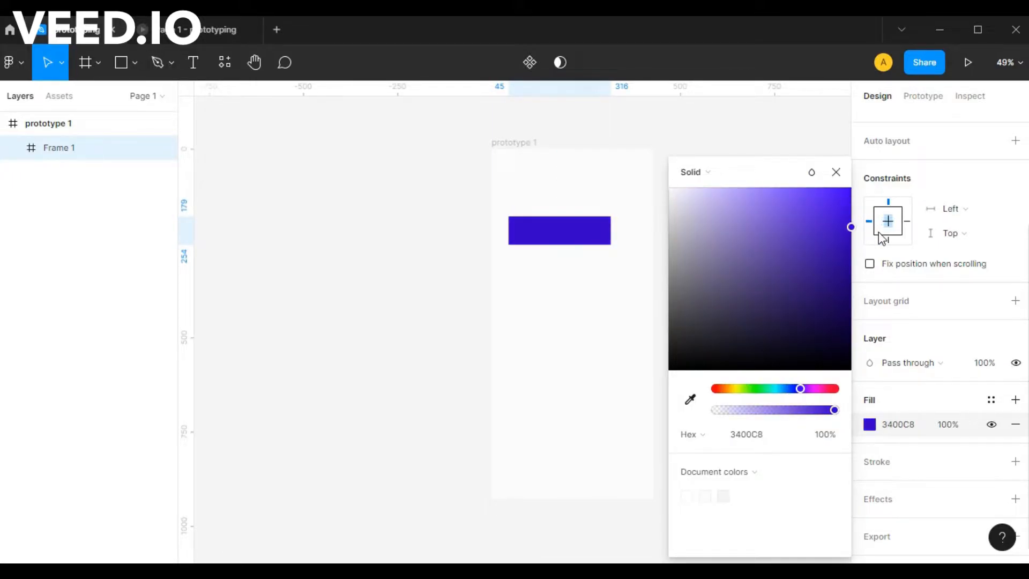
pyautogui.click(836, 172)
# Round the button frame's corners with a radius of 89.
pyautogui.scroll(5, 953, 207)
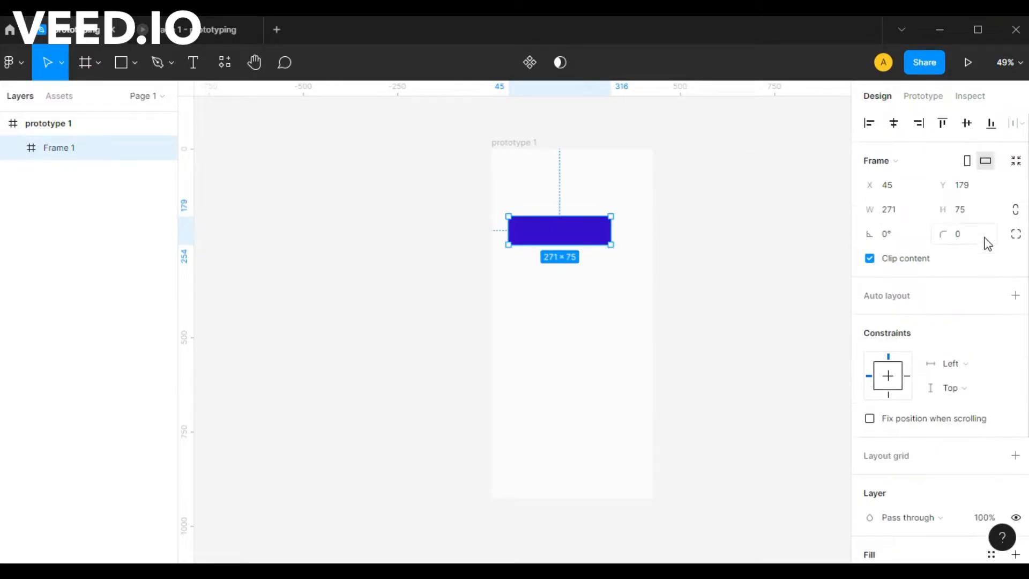
pyautogui.click(1017, 238)
pyautogui.click(1016, 238)
pyautogui.moveTo(944, 235); pyautogui.dragTo(20, 230)
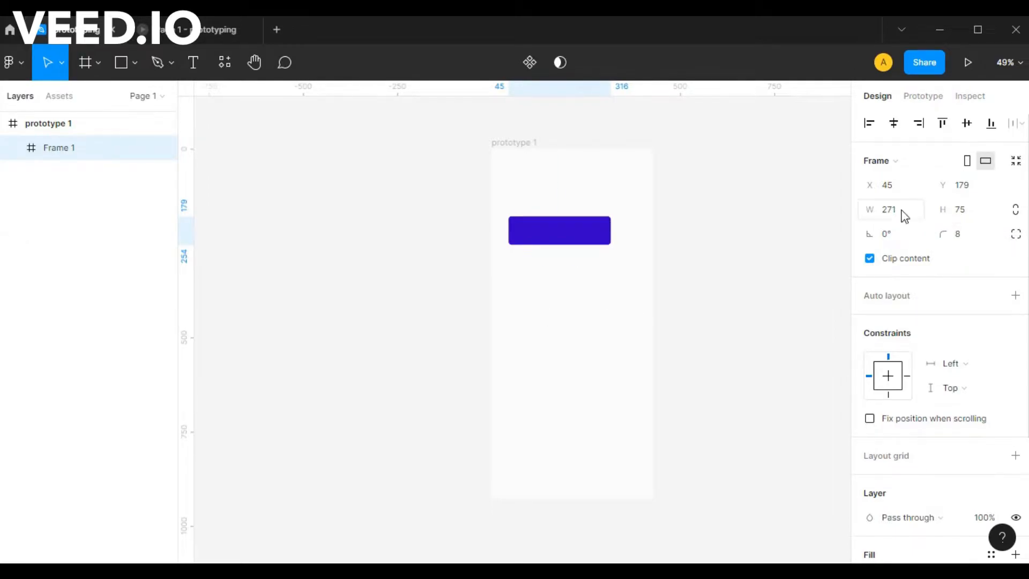
pyautogui.moveTo(948, 234); pyautogui.dragTo(36, 188)
# Move the button frame to about X 78, Y 264 and add auto layout to it.
pyautogui.moveTo(541, 236); pyautogui.dragTo(555, 268)
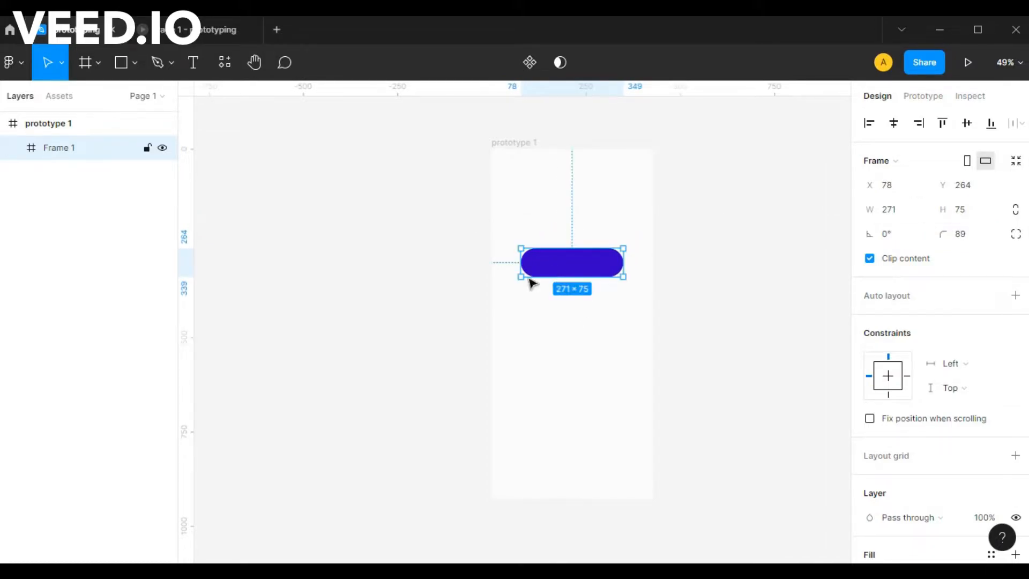
pyautogui.hotkey('shift', 'a')
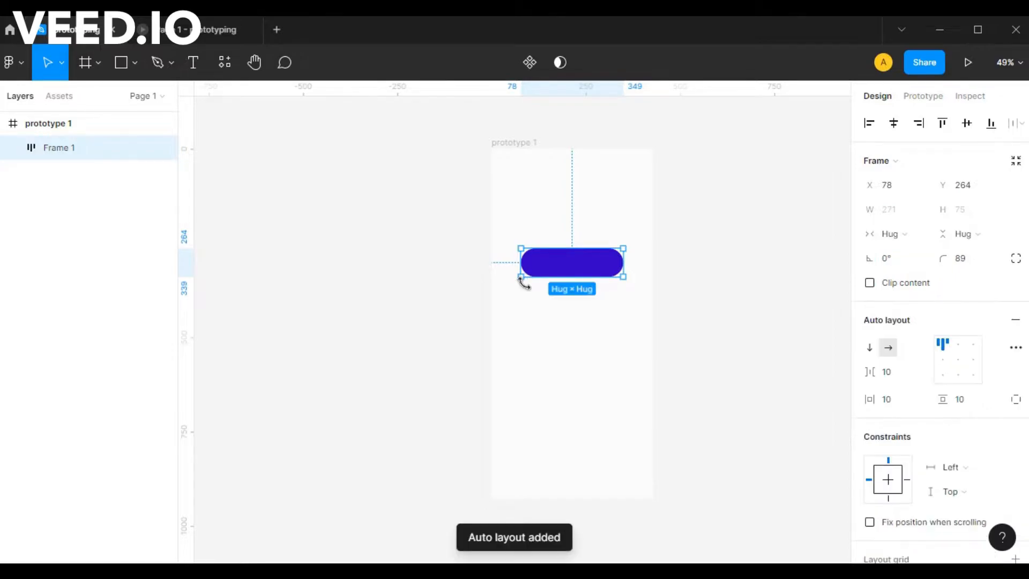
pyautogui.click(528, 339)
# Add the text "Buy Now" below the button in prototype 1.
pyautogui.press('t')
pyautogui.click(530, 356)
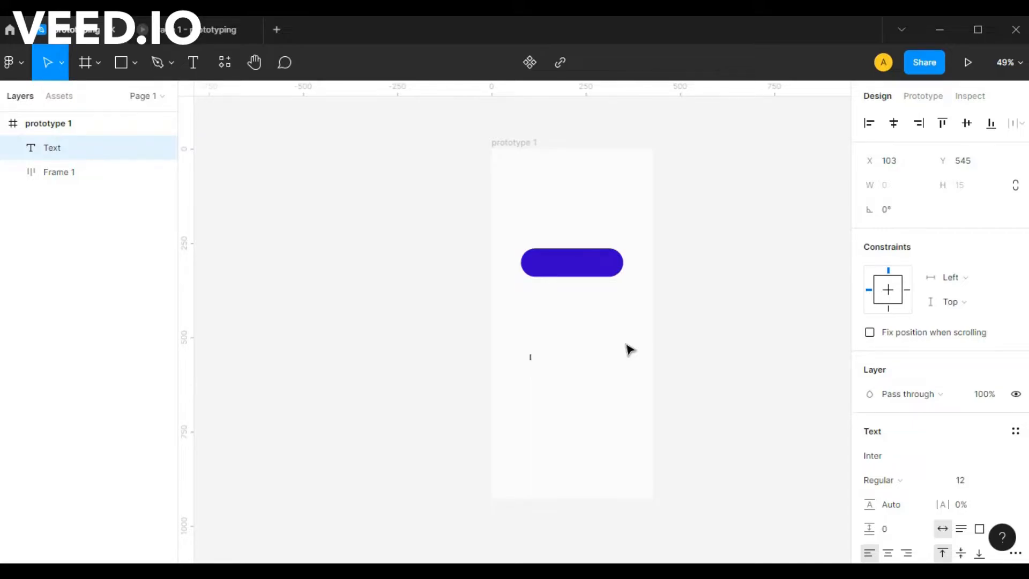
pyautogui.press('BackSpace')
# Try to set the font size of the Buy Now text to 114.
pyautogui.click(973, 485)
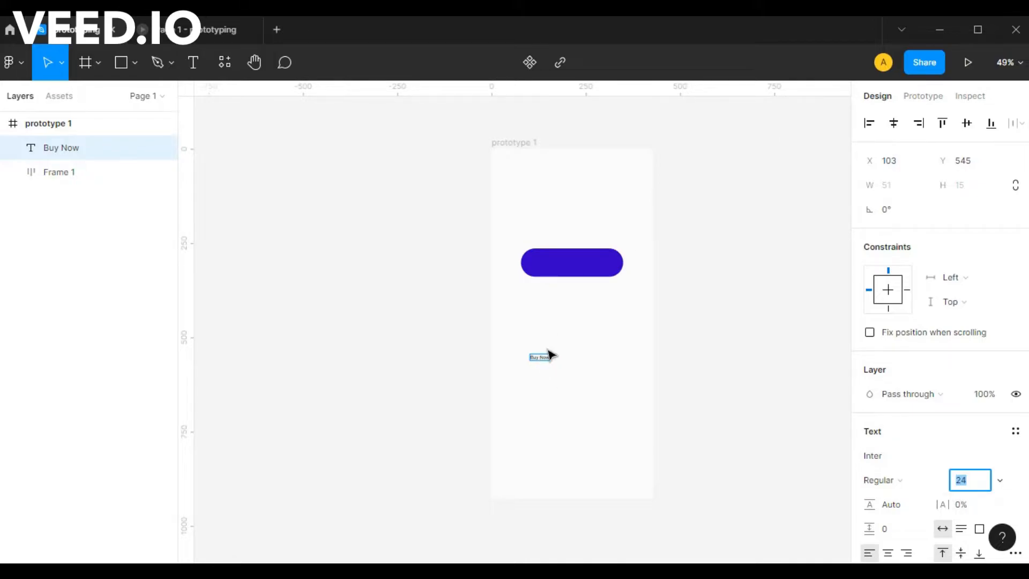
pyautogui.write('114')
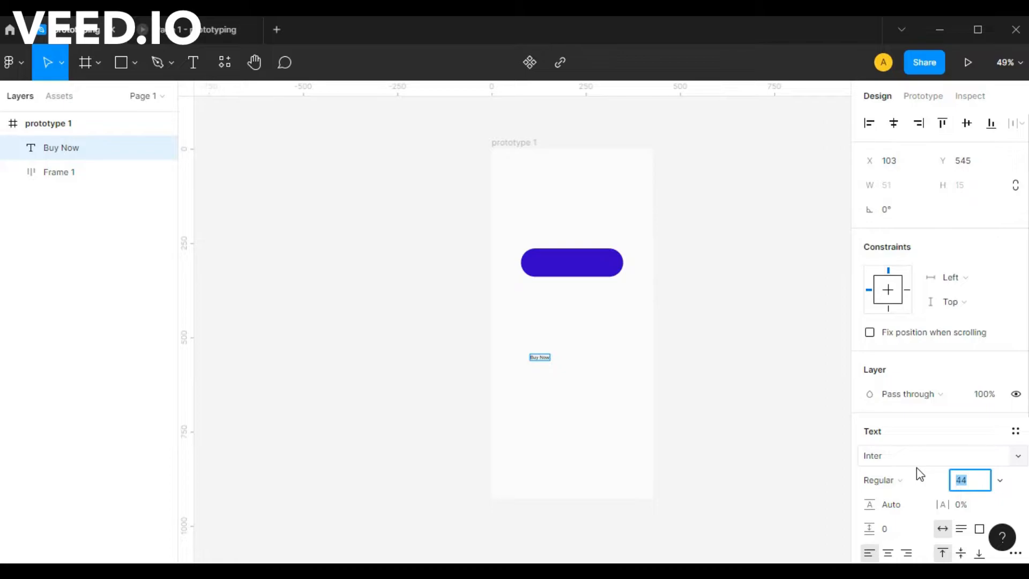
pyautogui.press('Return')
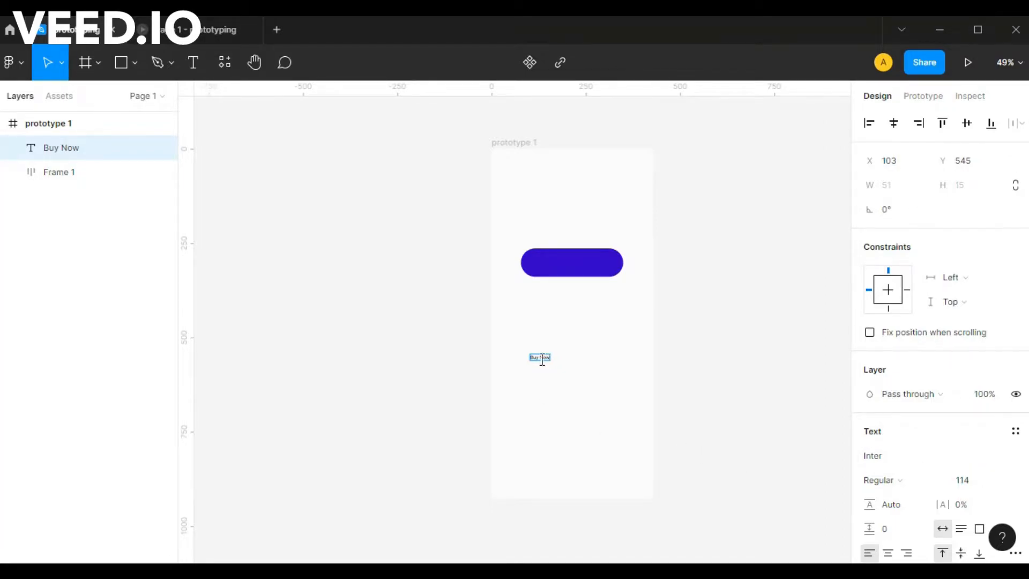
pyautogui.click(542, 383)
# Move the Buy Now text into the auto layout button and change its fill to white FFFFFF.
pyautogui.moveTo(542, 358); pyautogui.dragTo(579, 266)
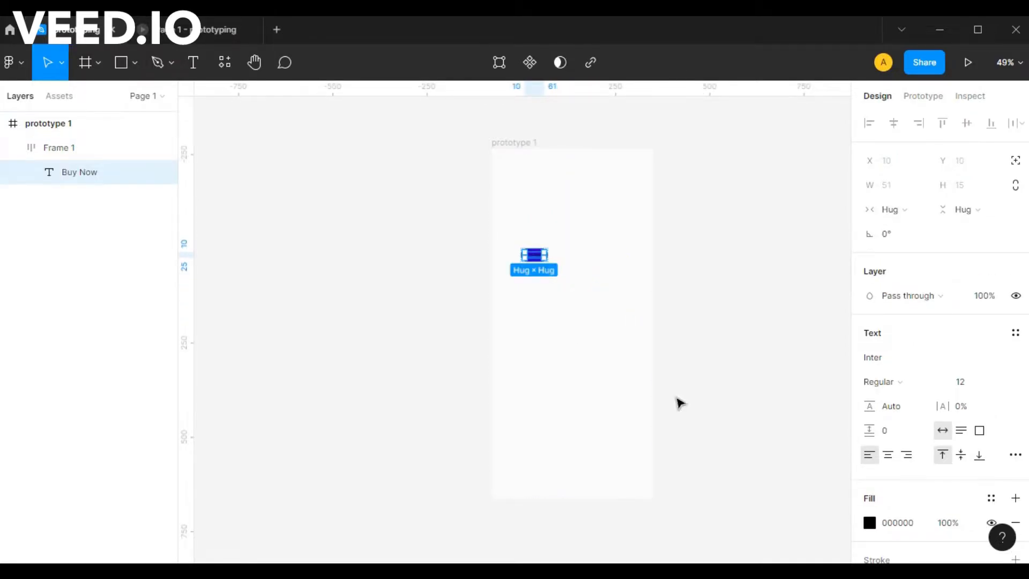
pyautogui.click(870, 522)
pyautogui.moveTo(696, 230); pyautogui.dragTo(593, 87)
pyautogui.click(836, 172)
# Enlarge the Buy Now label's font size to 48.
pyautogui.click(979, 388)
pyautogui.write('22')
pyautogui.press('Return')
pyautogui.hotkey('shift', 'Up')
pyautogui.hotkey('shift', 'Up')
pyautogui.press('Up')
pyautogui.press('Up')
pyautogui.press('Up')
pyautogui.press('Up')
pyautogui.press('Up')
pyautogui.press('Up')
pyautogui.press('Up')
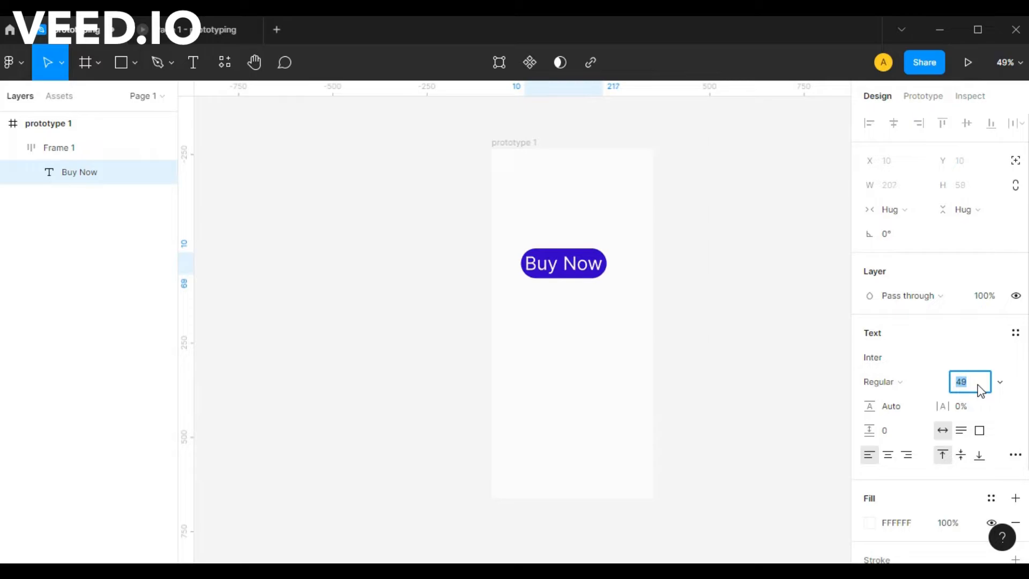
pyautogui.click(627, 355)
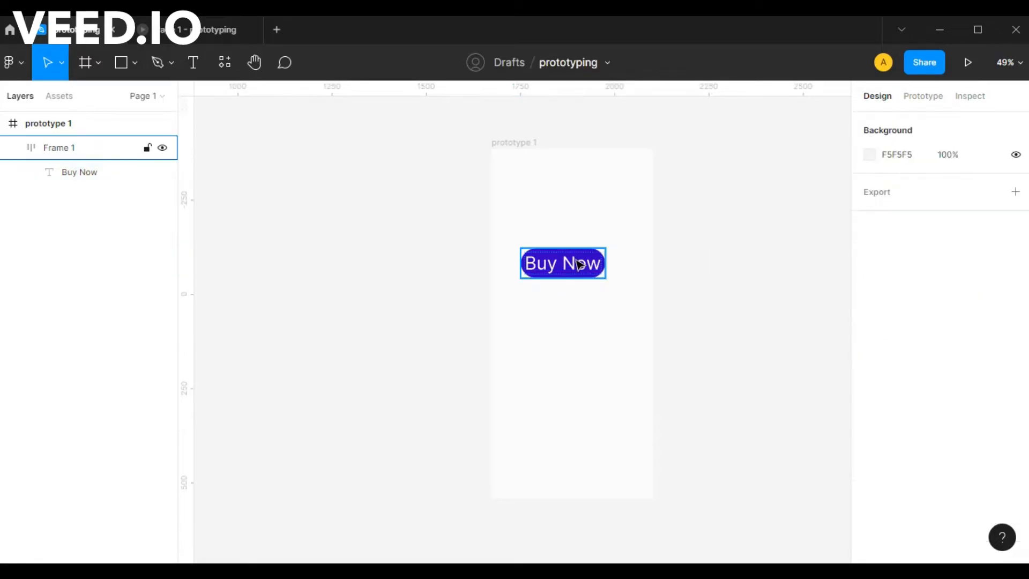
# Set the button's horizontal auto layout padding to 32.
pyautogui.click(582, 266)
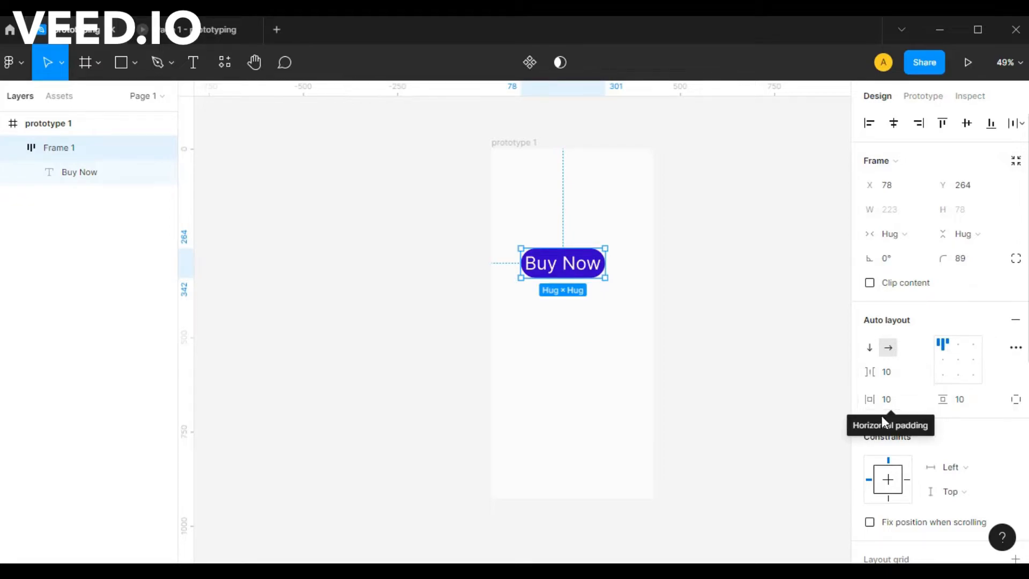
pyautogui.moveTo(869, 399); pyautogui.dragTo(909, 406)
pyautogui.write('32')
pyautogui.press('Return')
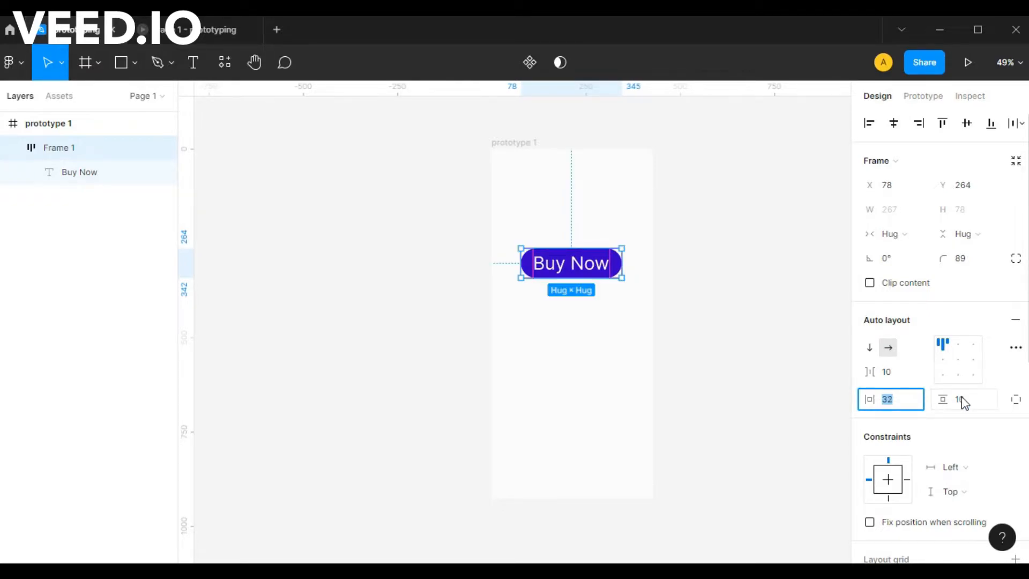
# Set the button's vertical auto layout padding to 16.
pyautogui.click(974, 400)
pyautogui.press('Up')
pyautogui.press('Up')
pyautogui.press('Up')
pyautogui.press('Up')
pyautogui.press('Up')
pyautogui.press('Up')
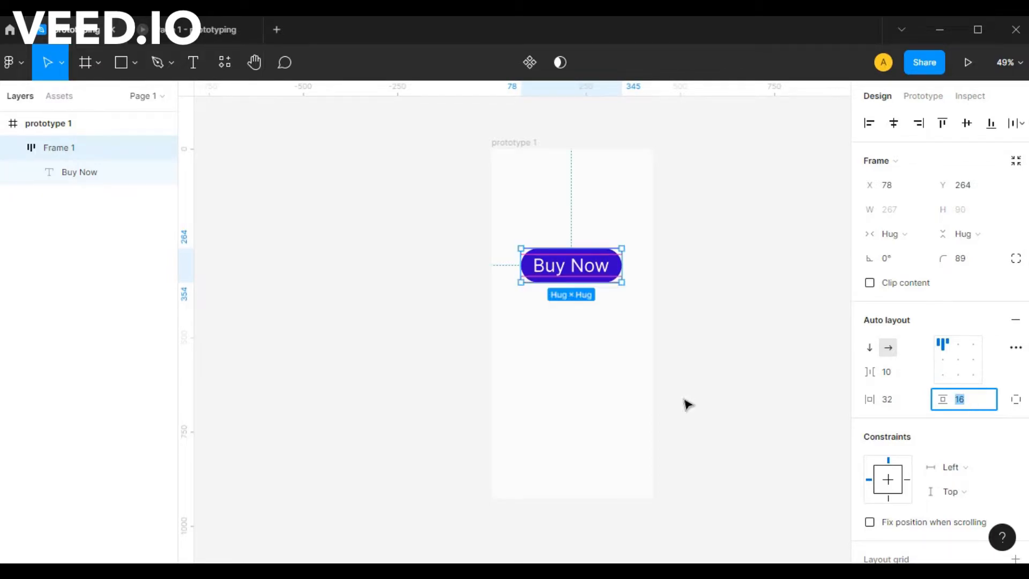
pyautogui.click(623, 356)
# Move the Buy Now button near the top of prototype 1, to about X 80, Y 76.
pyautogui.click(587, 256)
pyautogui.moveTo(585, 267); pyautogui.dragTo(578, 200)
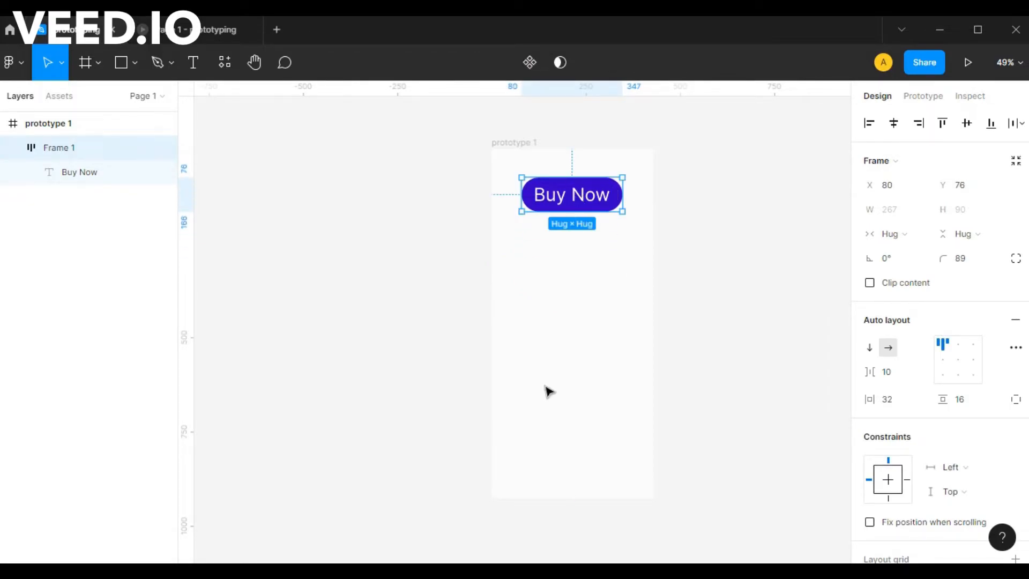
pyautogui.click(557, 287)
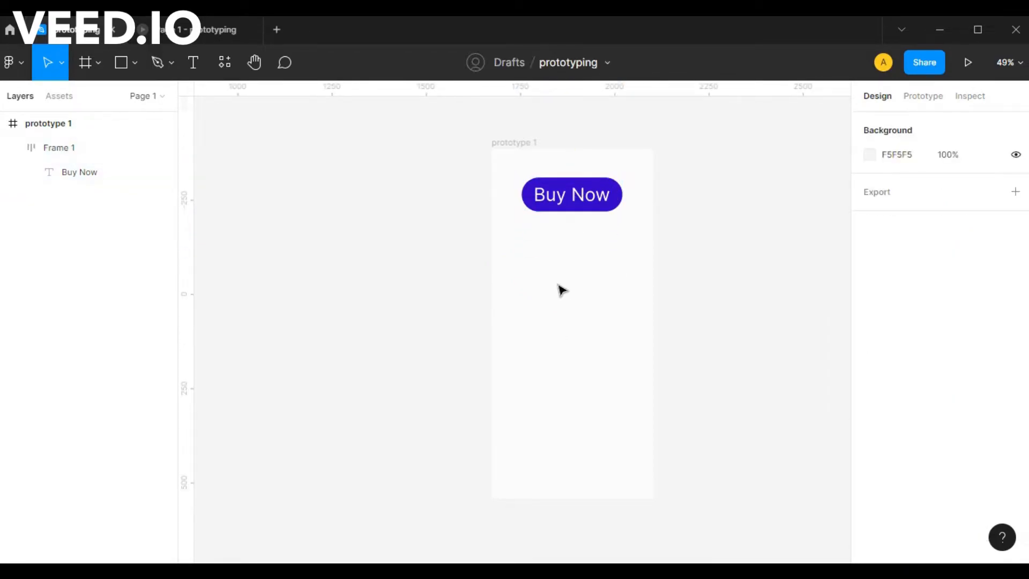
# Change the button label to "Scroll" and recentre the button horizontally at X 119, Y 74.
pyautogui.click(588, 200)
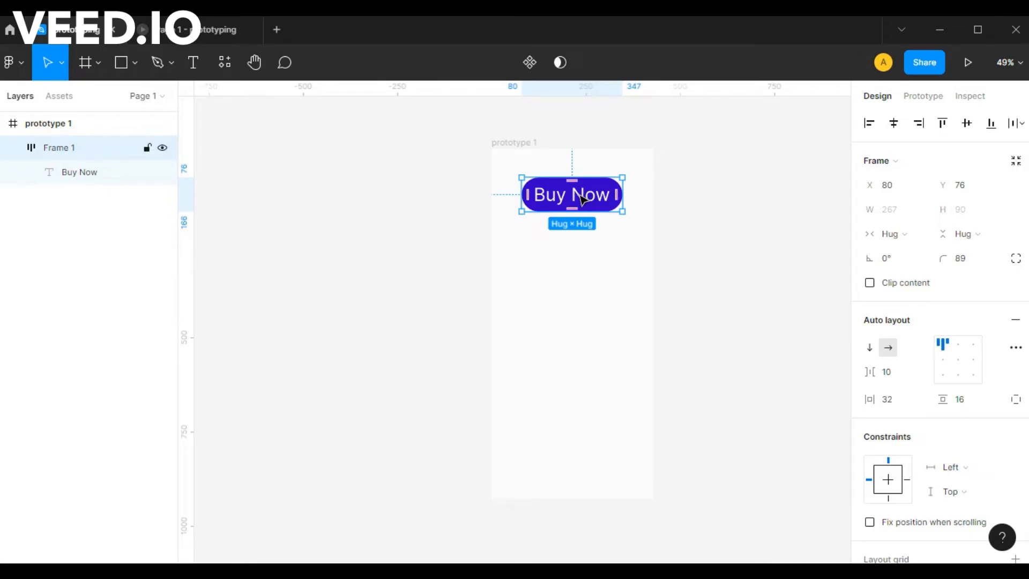
pyautogui.doubleClick(583, 199)
pyautogui.press('Return')
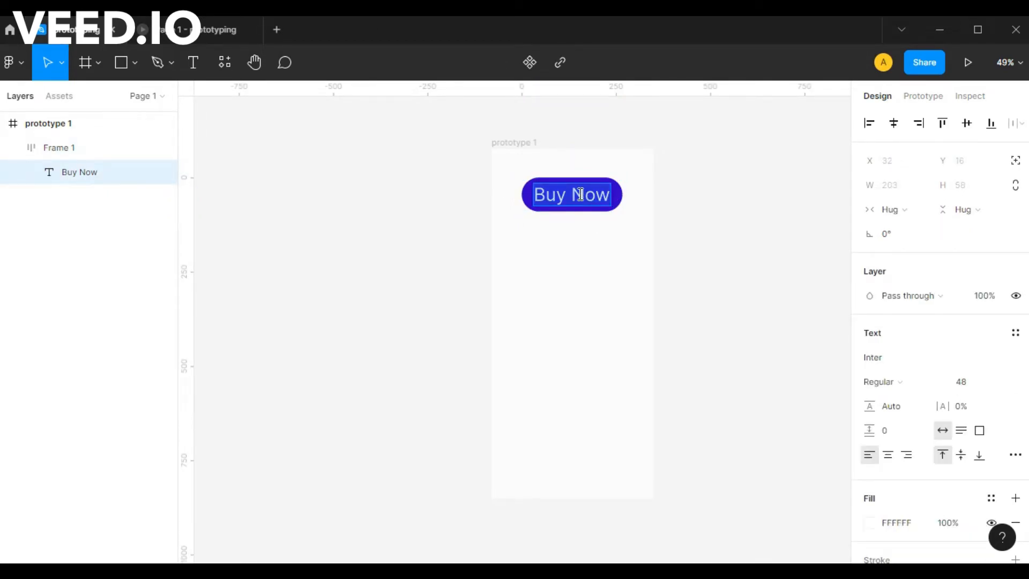
pyautogui.write('scroll')
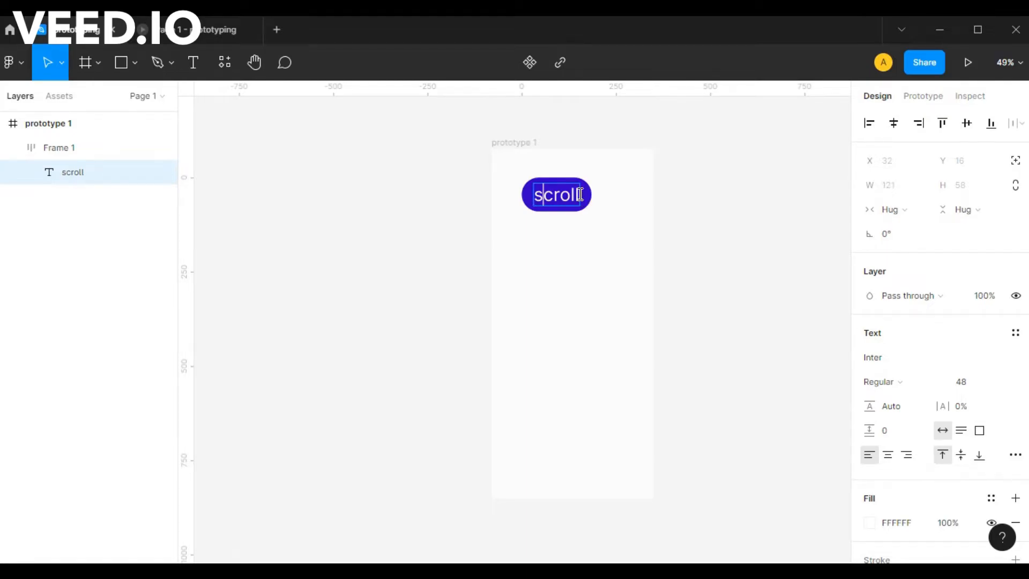
pyautogui.press('BackSpace')
pyautogui.write('S')
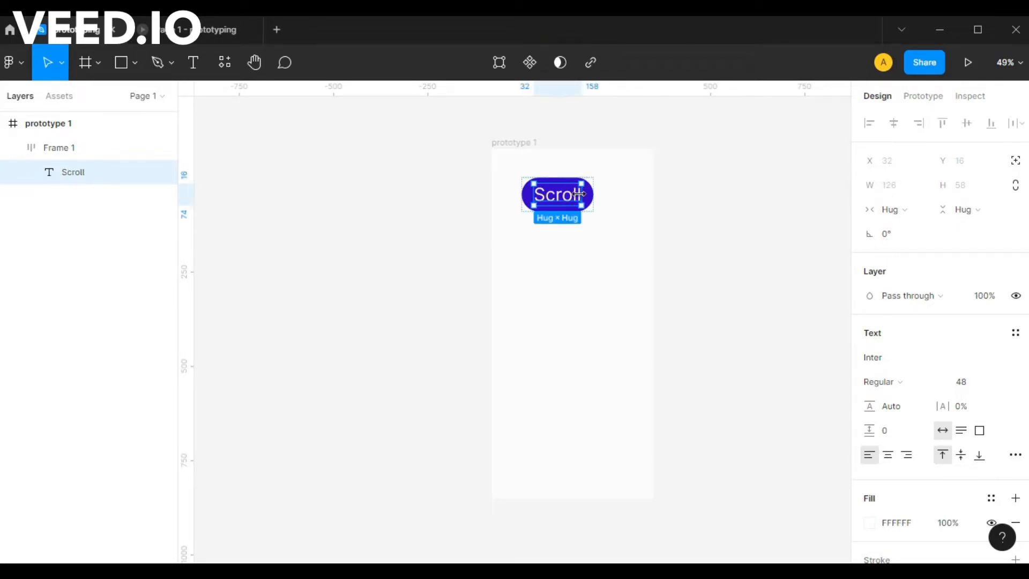
pyautogui.click(585, 285)
pyautogui.click(573, 200)
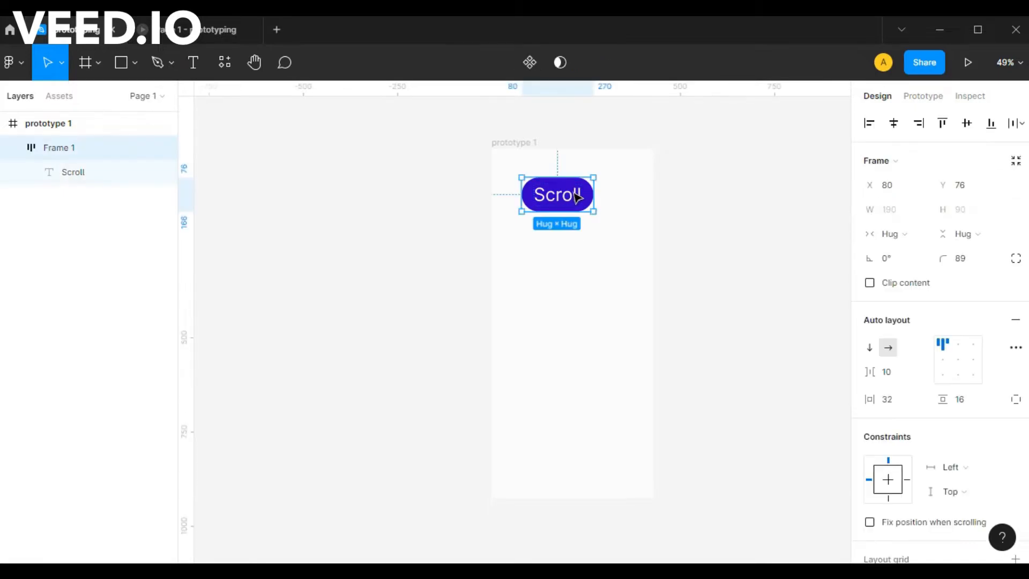
pyautogui.moveTo(573, 200); pyautogui.dragTo(589, 200)
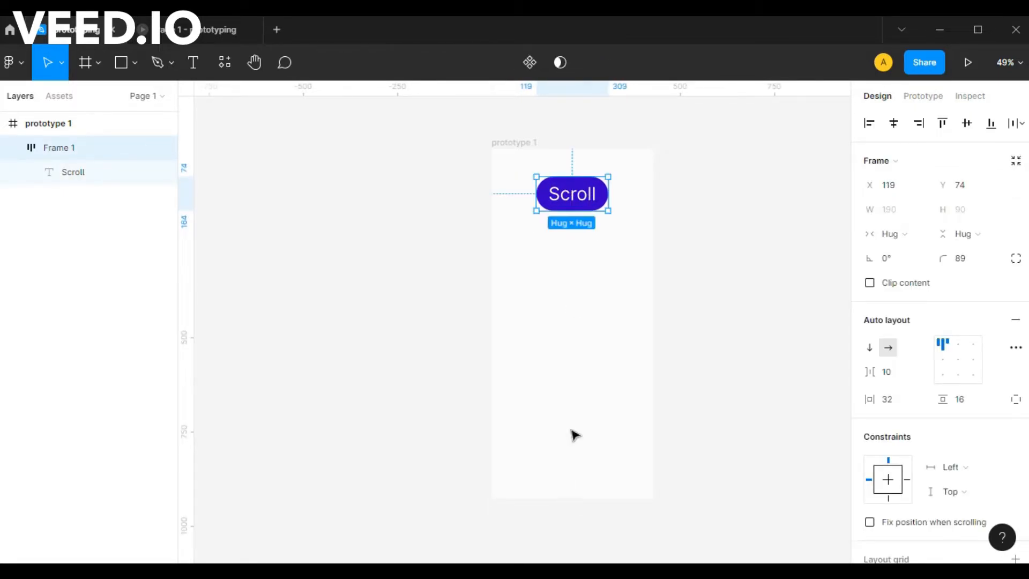
# Extend the prototype 1 frame downward until its height is about 1566.
pyautogui.click(530, 202)
pyautogui.scroll(-1, 575, 311)
pyautogui.scroll(-3, 589, 348)
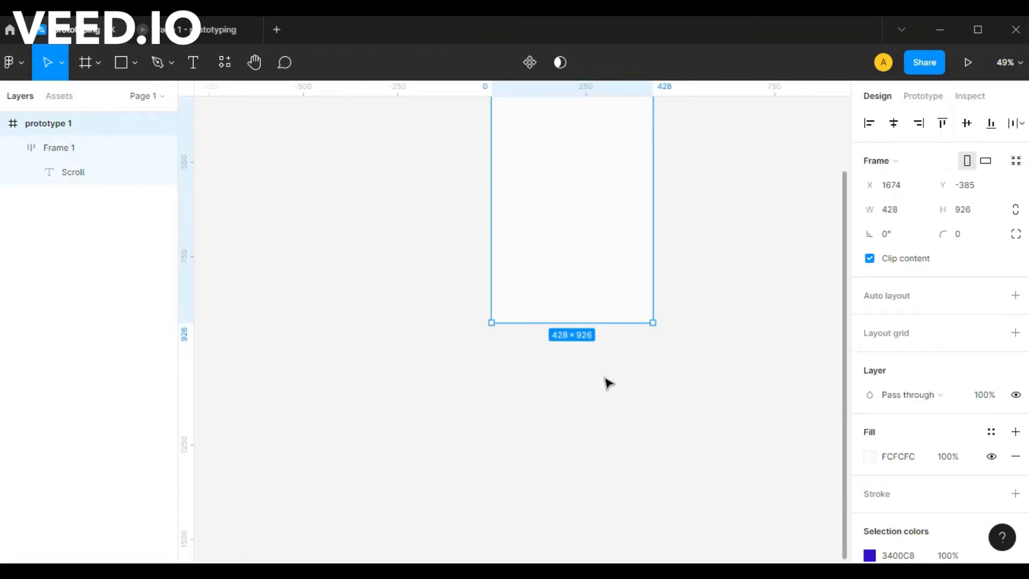
pyautogui.moveTo(579, 312); pyautogui.dragTo(579, 561)
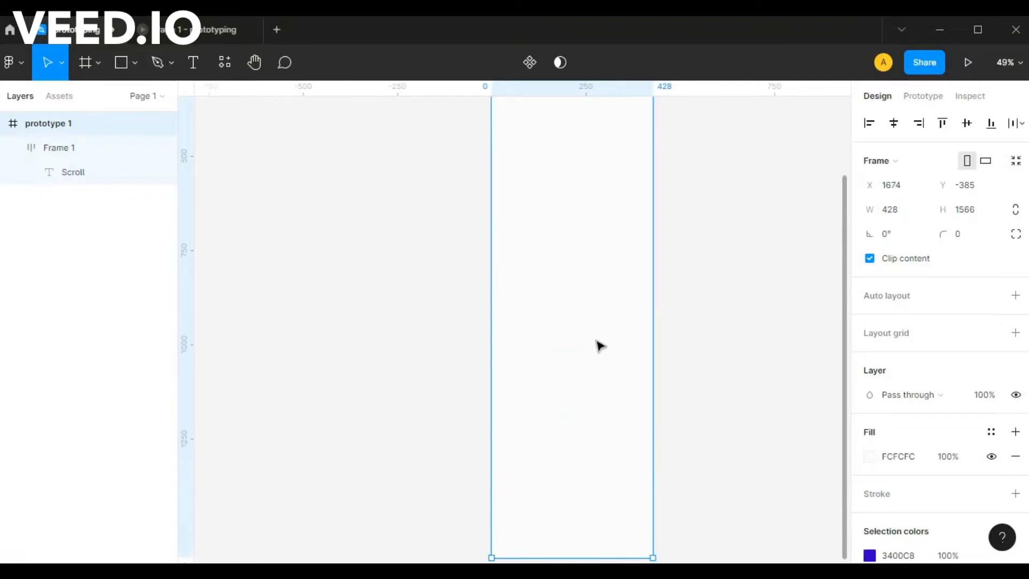
# Add a text box about 299 × 366 in the lower part of prototype 1, reading "lorem ipsum text".
pyautogui.scroll(-2, 597, 345)
pyautogui.press('t')
pyautogui.moveTo(518, 283); pyautogui.dragTo(631, 421)
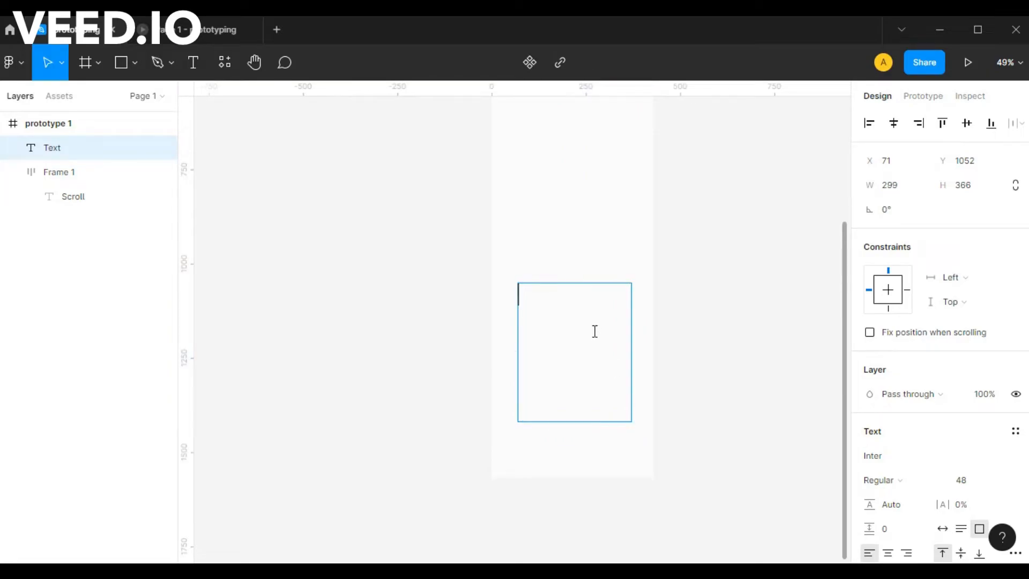
pyautogui.write('lorem ipsum text')
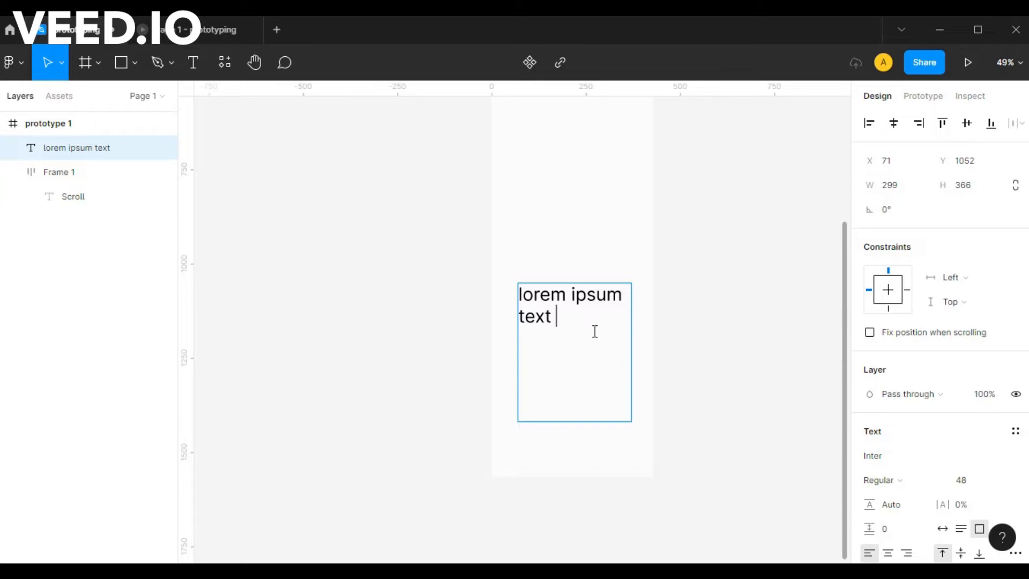
# Repeat the phrase until the text box holds it four times, and centre the box horizontally in the frame.
pyautogui.hotkey('ctrl', 'a')
pyautogui.hotkey('ctrl', 'c')
pyautogui.press('Right')
pyautogui.hotkey('ctrl', 'v')
pyautogui.hotkey('ctrl', 'v')
pyautogui.hotkey('ctrl', 'v')
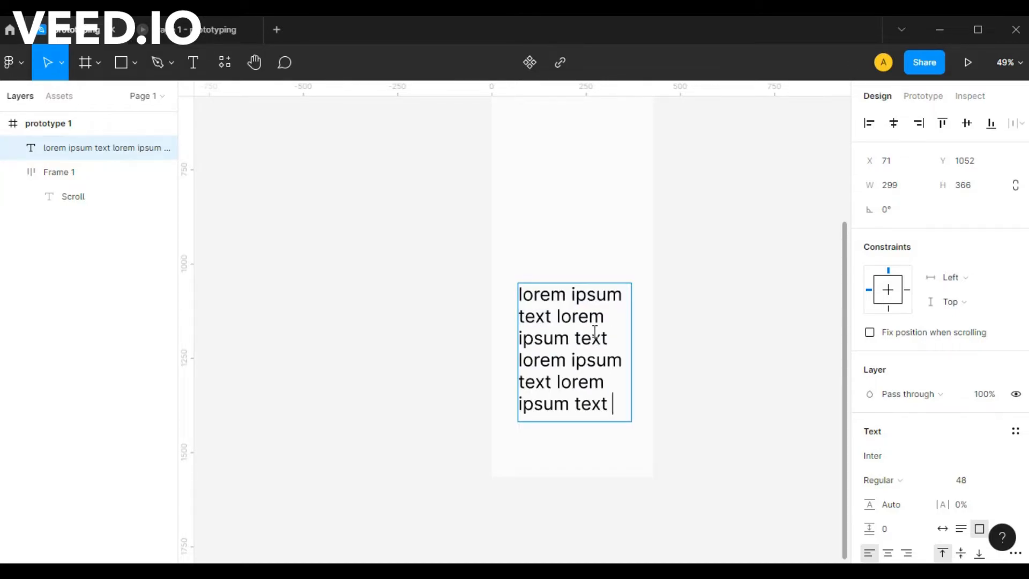
pyautogui.press('Escape')
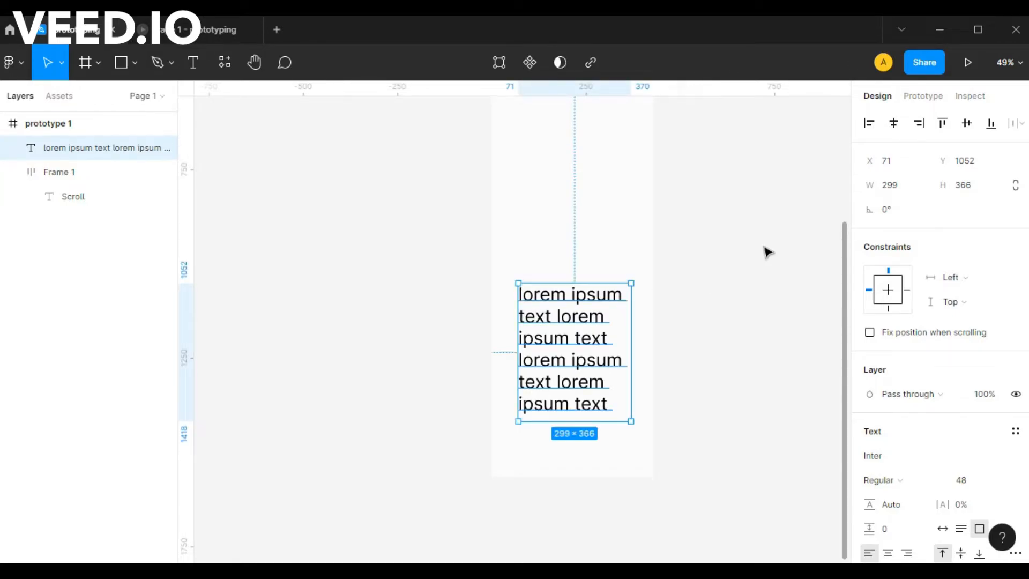
pyautogui.click(895, 126)
pyautogui.click(716, 343)
# Connect the Scroll button to the lorem ipsum text block with an on-tap prototype interaction.
pyautogui.scroll(-3, 717, 342)
pyautogui.moveTo(763, 181); pyautogui.dragTo(666, 255)
pyautogui.click(536, 169)
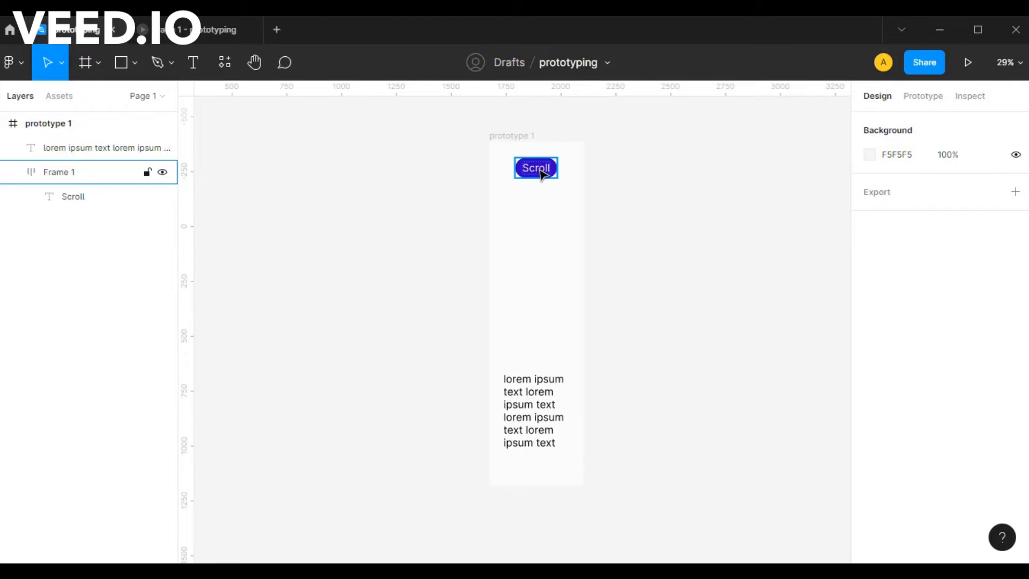
pyautogui.click(541, 172)
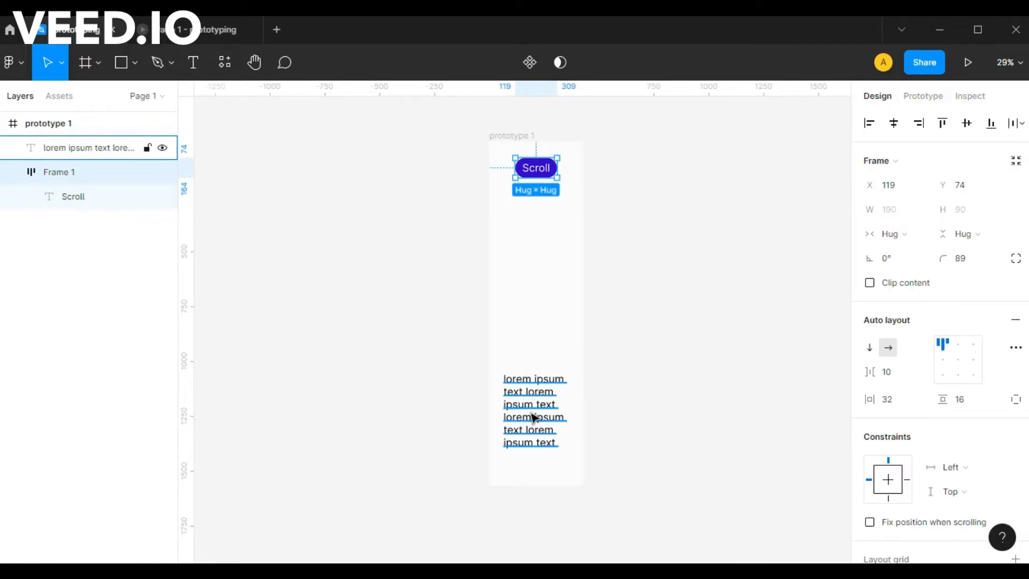
pyautogui.click(530, 389)
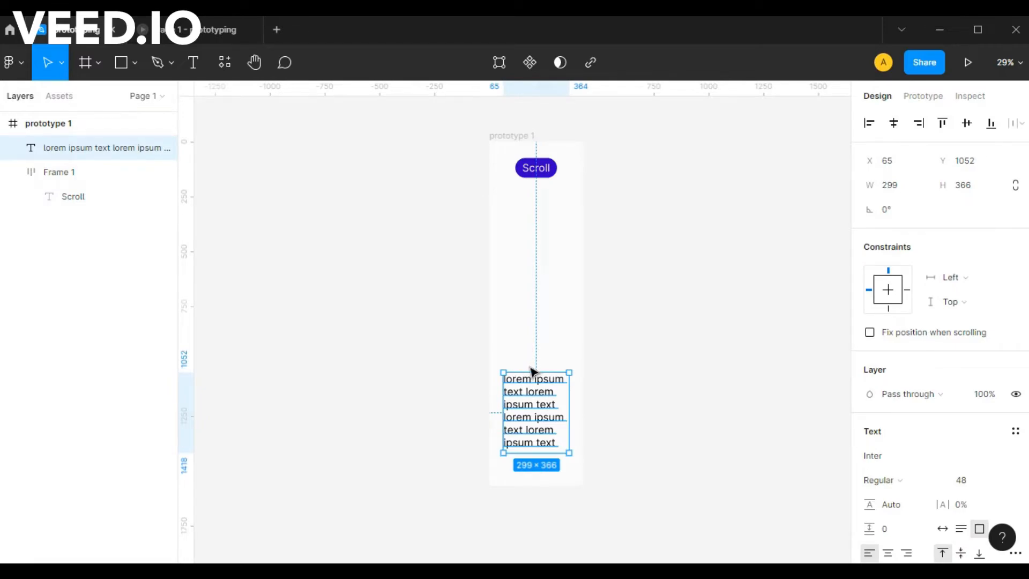
pyautogui.click(517, 135)
pyautogui.click(934, 99)
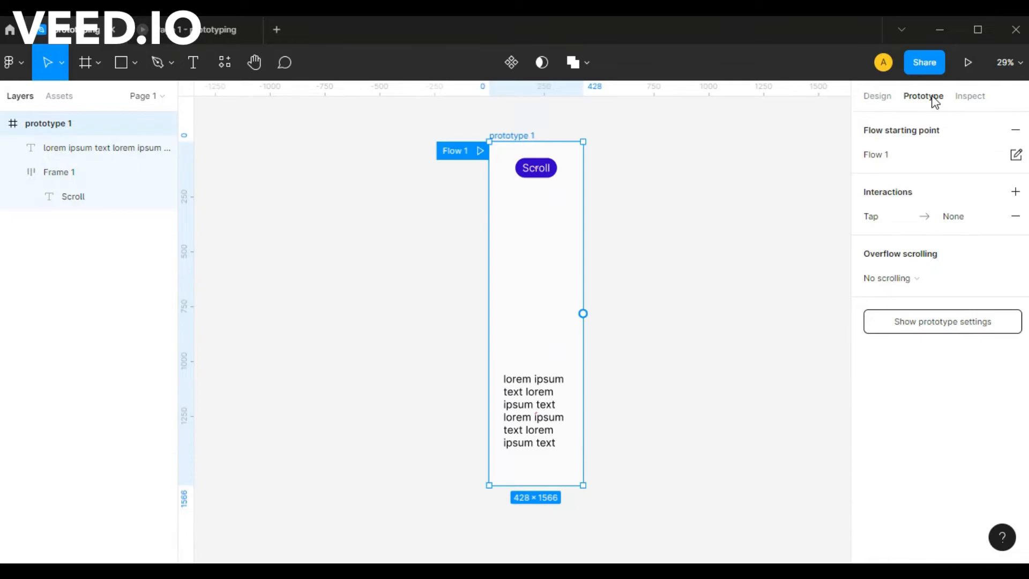
pyautogui.click(535, 173)
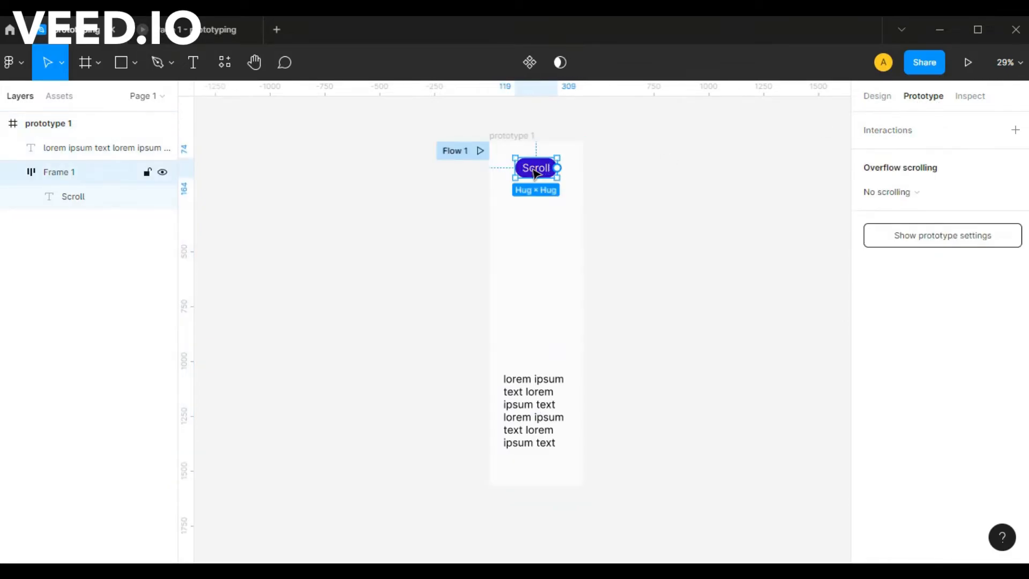
pyautogui.moveTo(559, 171); pyautogui.dragTo(534, 387)
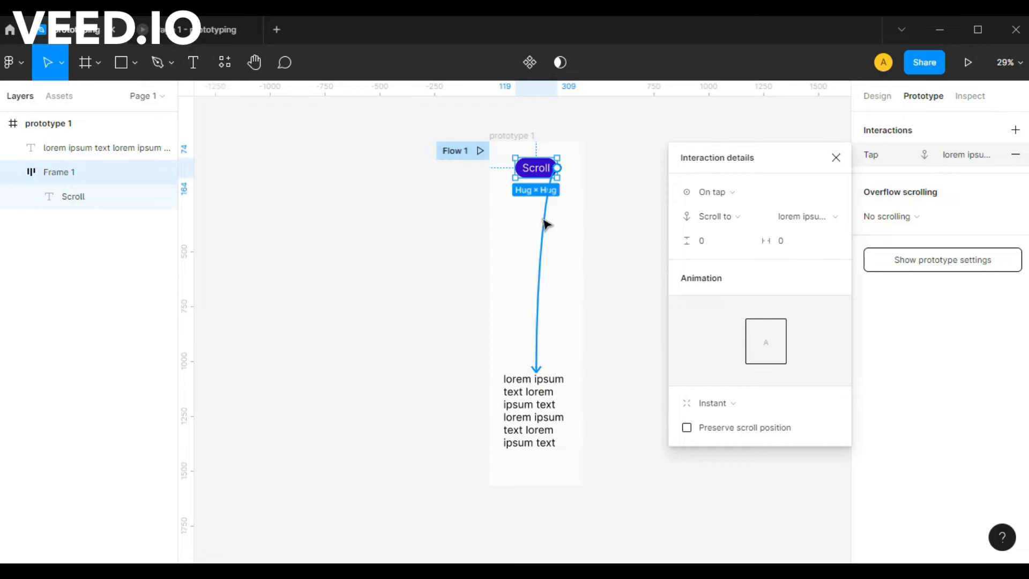
# Review the interaction's action, target and animation choices, keeping Scroll to, the lorem ipsum text and Instant, and close its details.
pyautogui.click(738, 212)
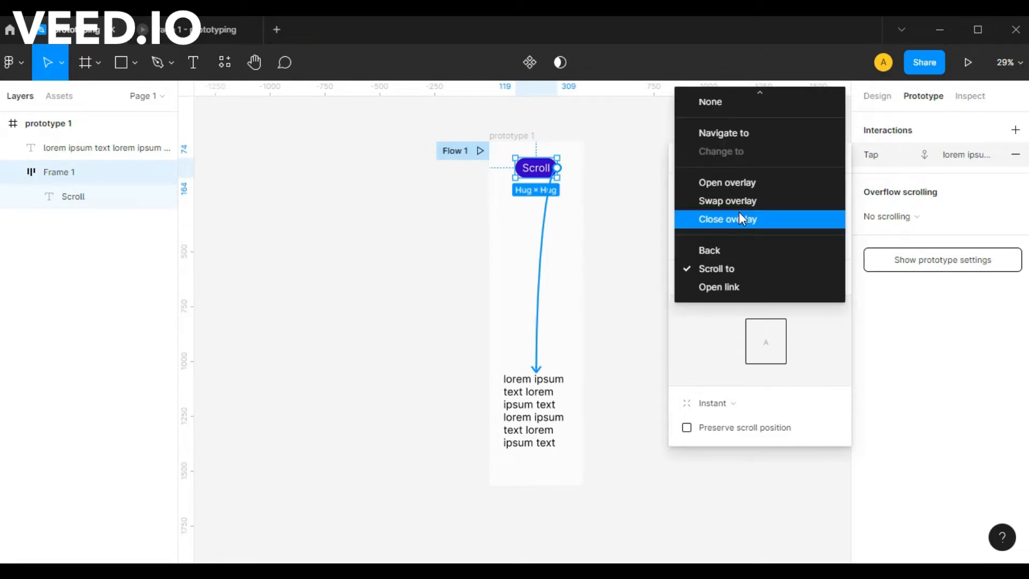
pyautogui.click(719, 268)
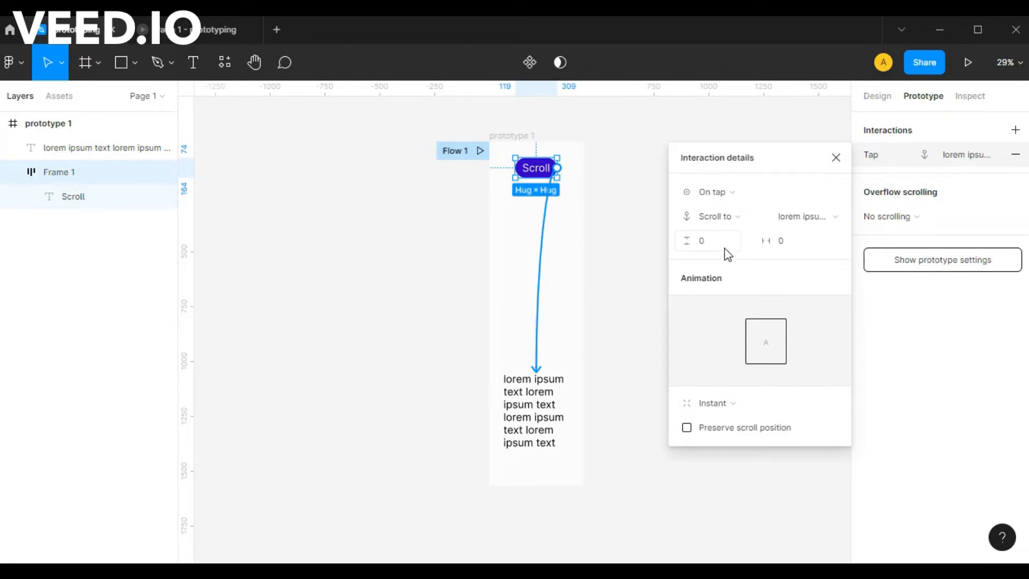
pyautogui.click(804, 216)
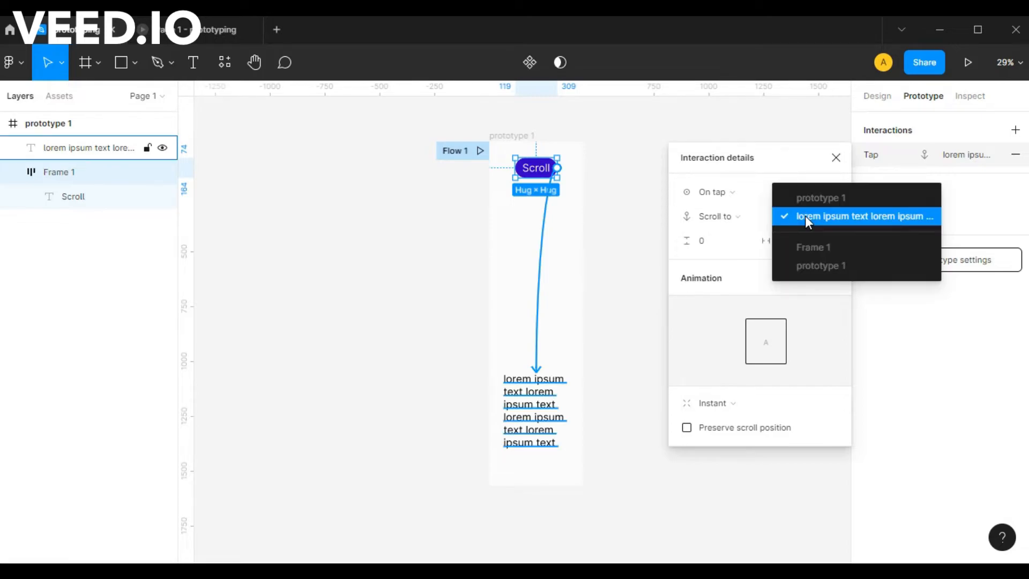
pyautogui.click(850, 217)
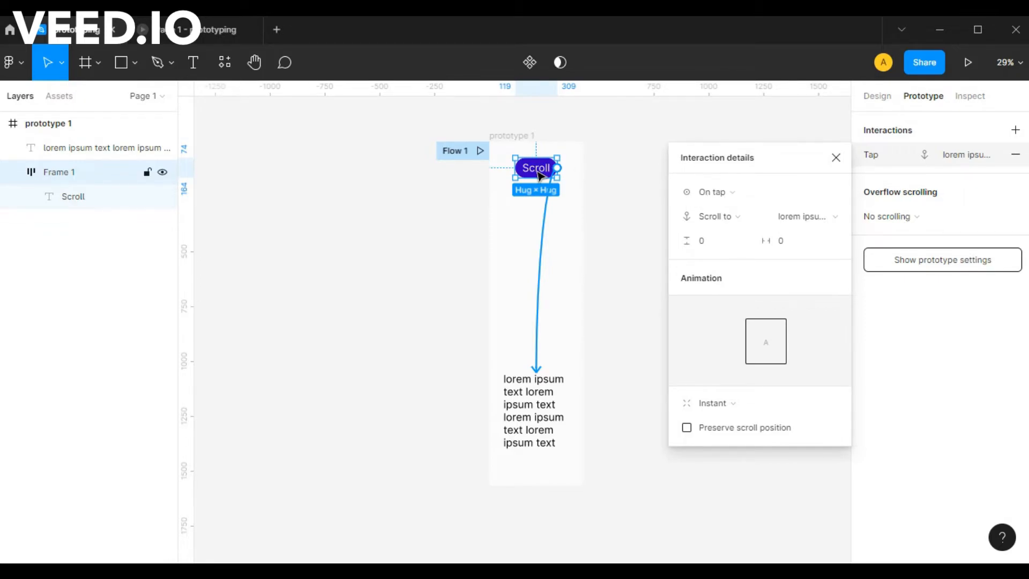
pyautogui.click(708, 403)
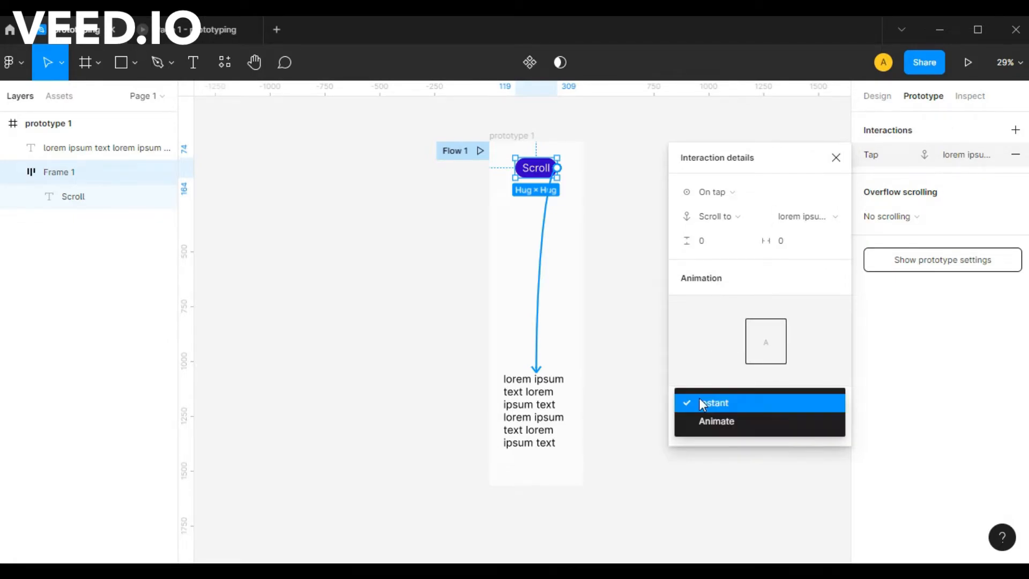
pyautogui.click(701, 402)
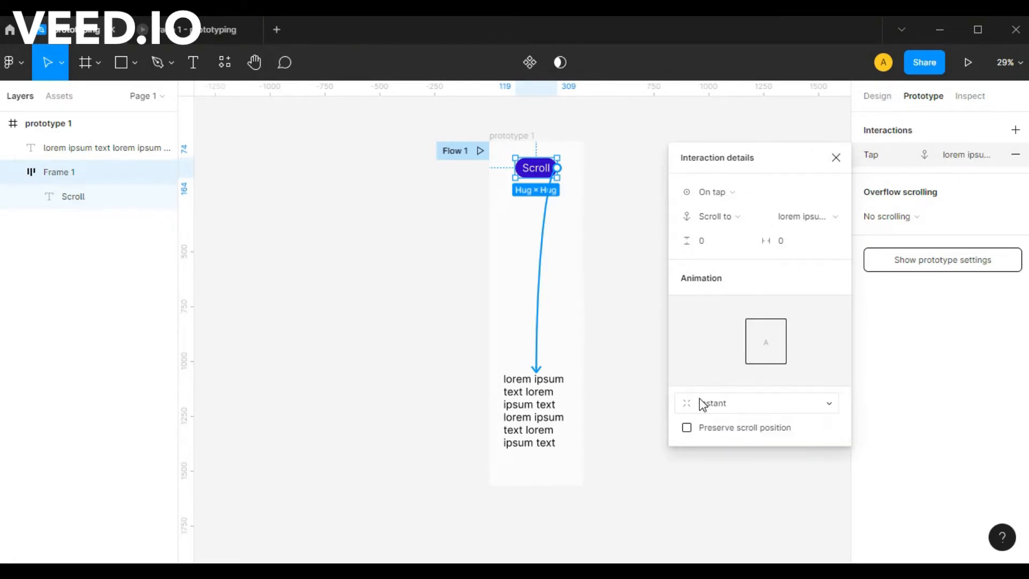
pyautogui.click(834, 158)
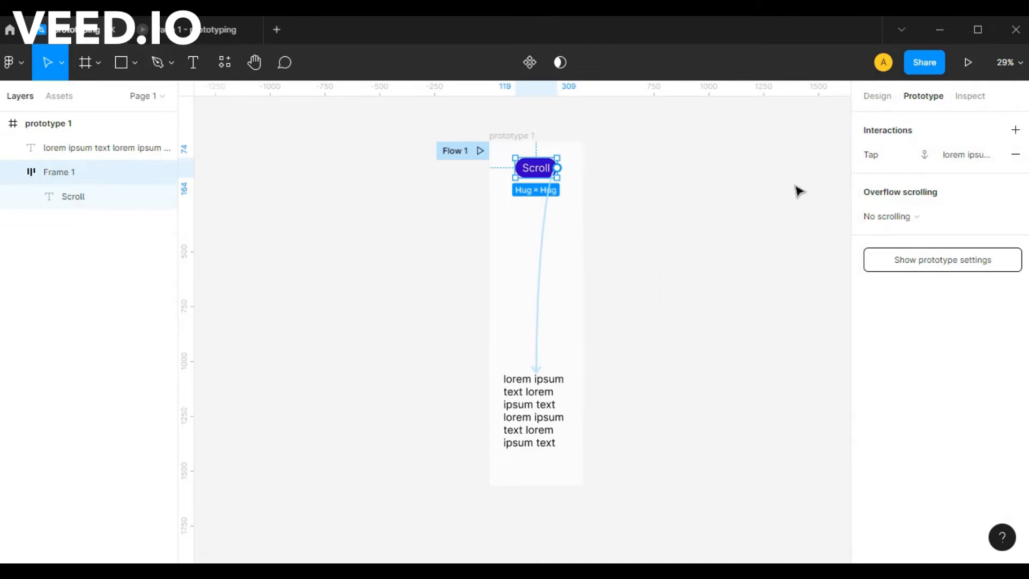
# Preview the prototype and test the Scroll button several times, returning to the start of the frame after each jump.
pyautogui.click(511, 138)
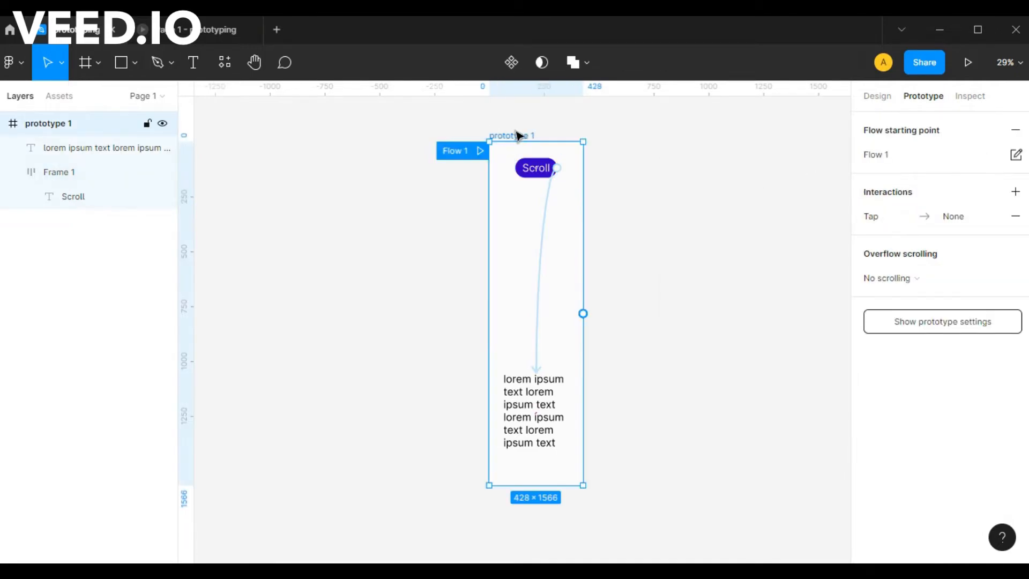
pyautogui.click(188, 36)
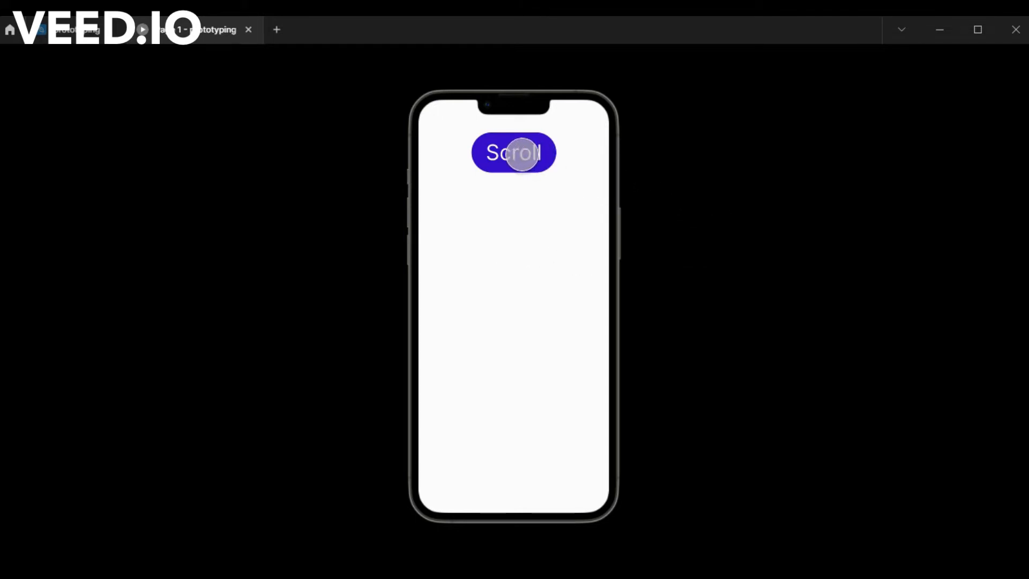
pyautogui.click(522, 154)
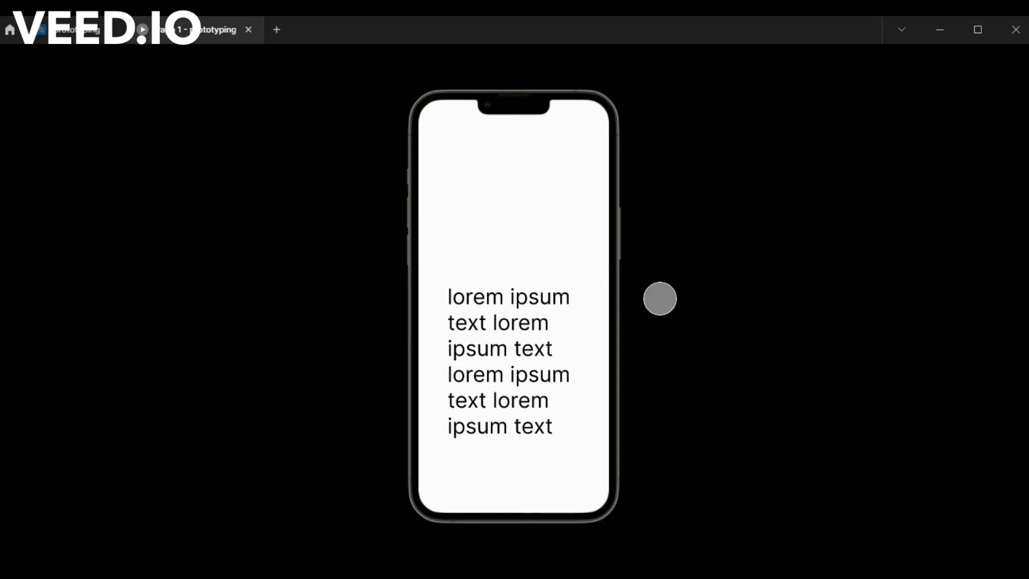
pyautogui.click(539, 332)
pyautogui.click(526, 160)
pyautogui.scroll(5, 513, 219)
pyautogui.scroll(-5, 513, 223)
pyautogui.scroll(3, 513, 223)
pyautogui.scroll(-3, 513, 222)
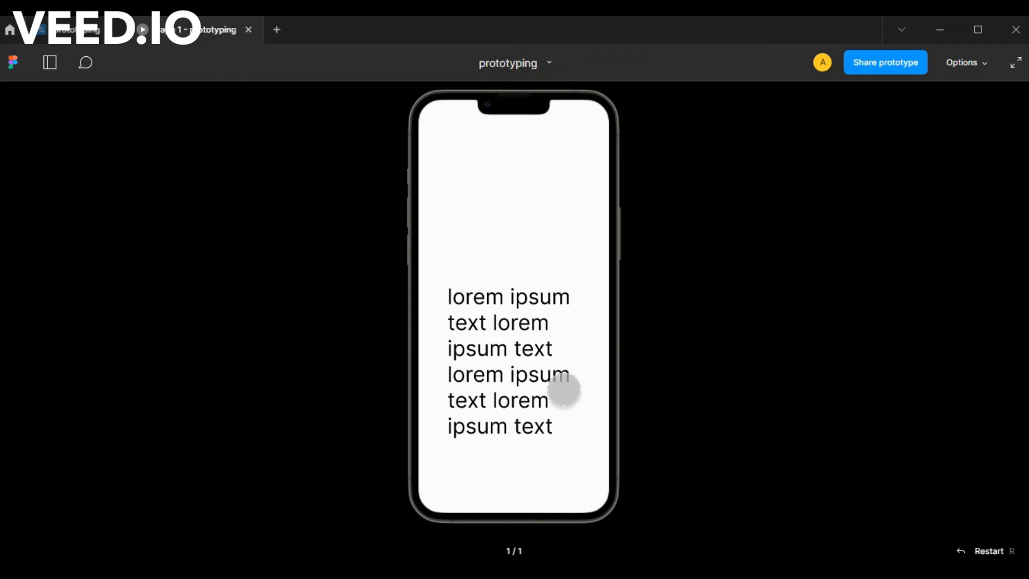
pyautogui.scroll(5, 563, 390)
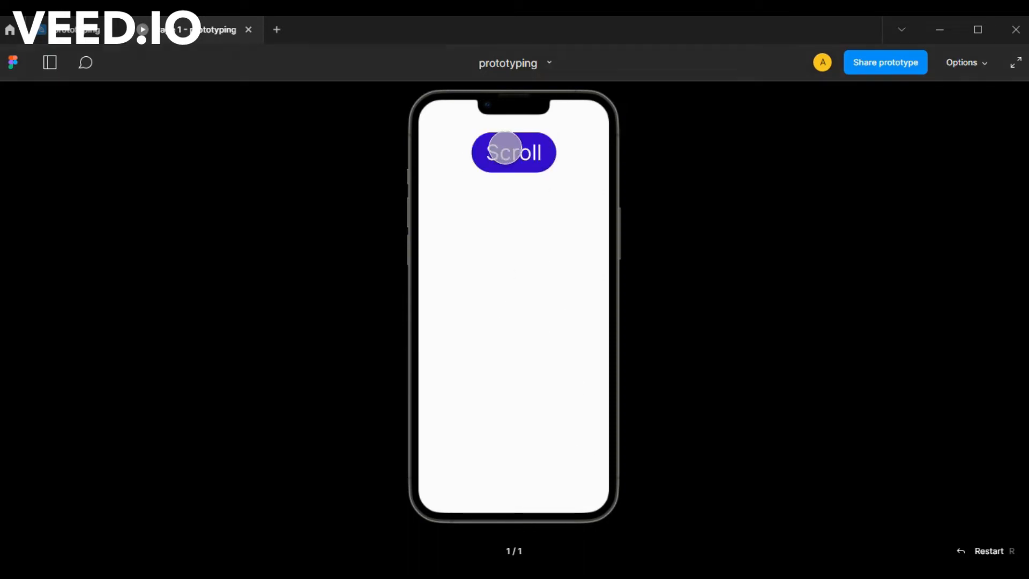
pyautogui.click(504, 151)
pyautogui.scroll(5, 504, 151)
pyautogui.click(507, 152)
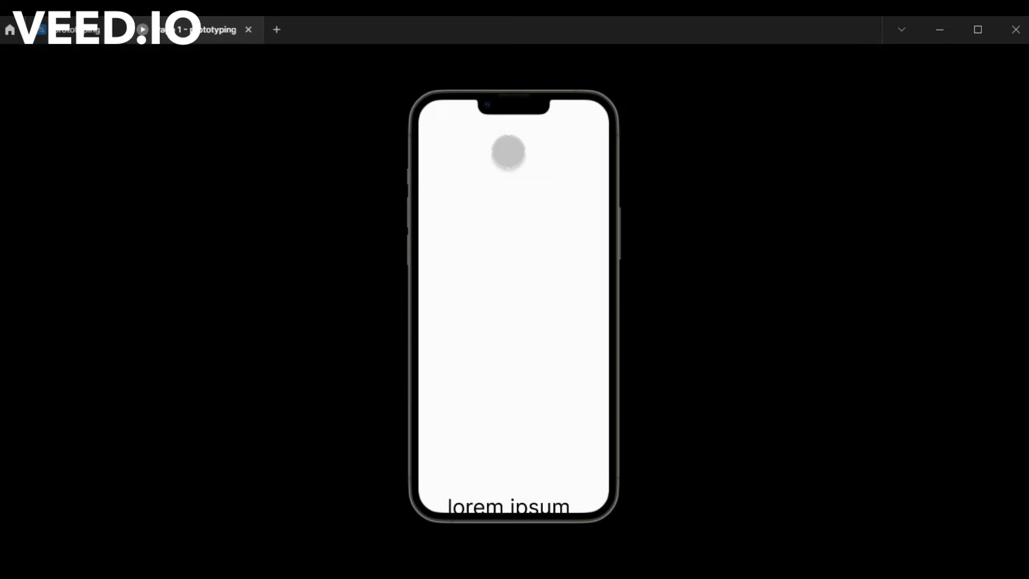
pyautogui.scroll(5, 516, 278)
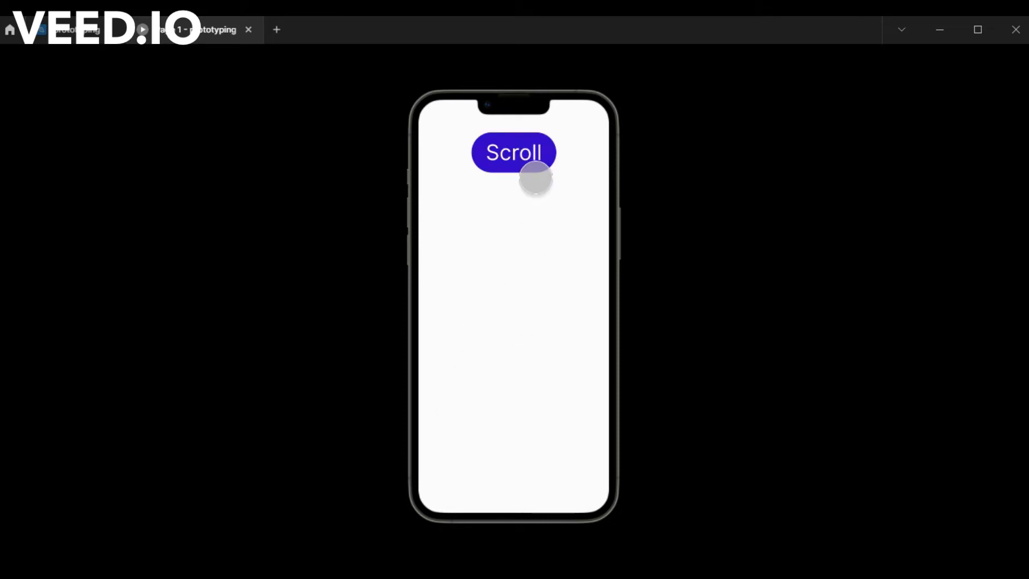
pyautogui.click(528, 143)
pyautogui.scroll(5, 523, 158)
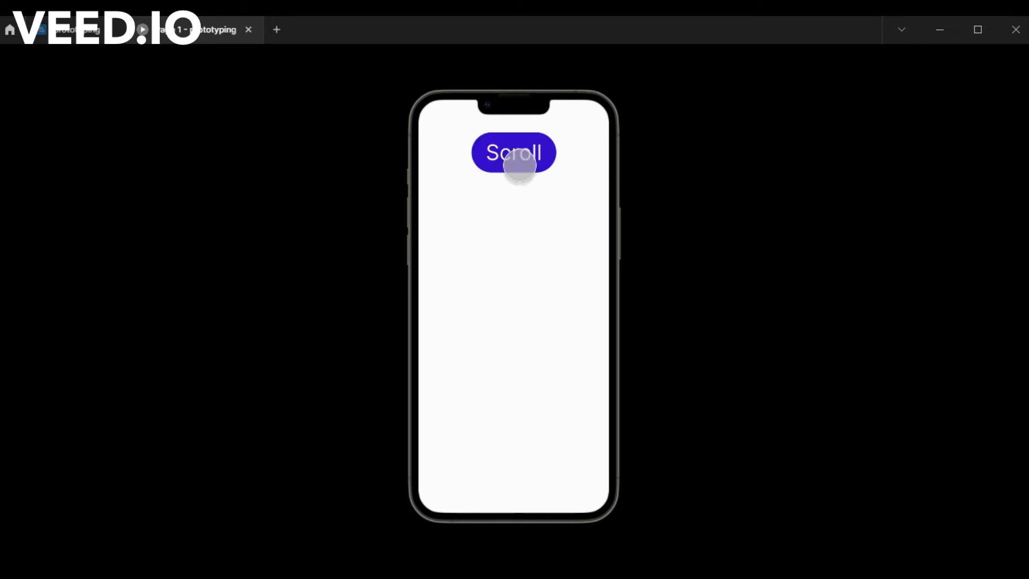
# Return to the design file and change the Scroll to interaction's animation to Animate with Ease out easing.
pyautogui.click(86, 29)
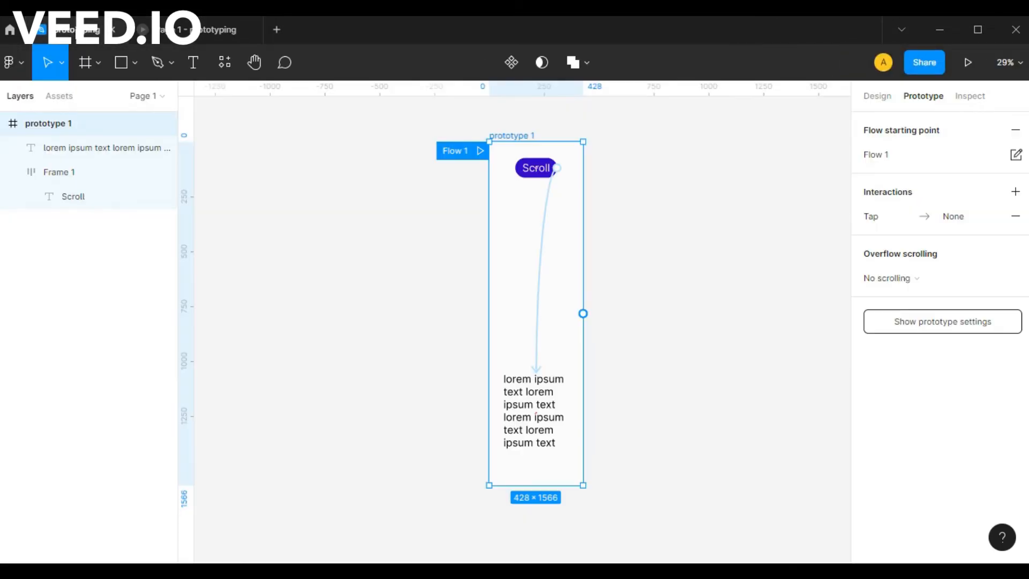
pyautogui.click(539, 248)
pyautogui.click(712, 403)
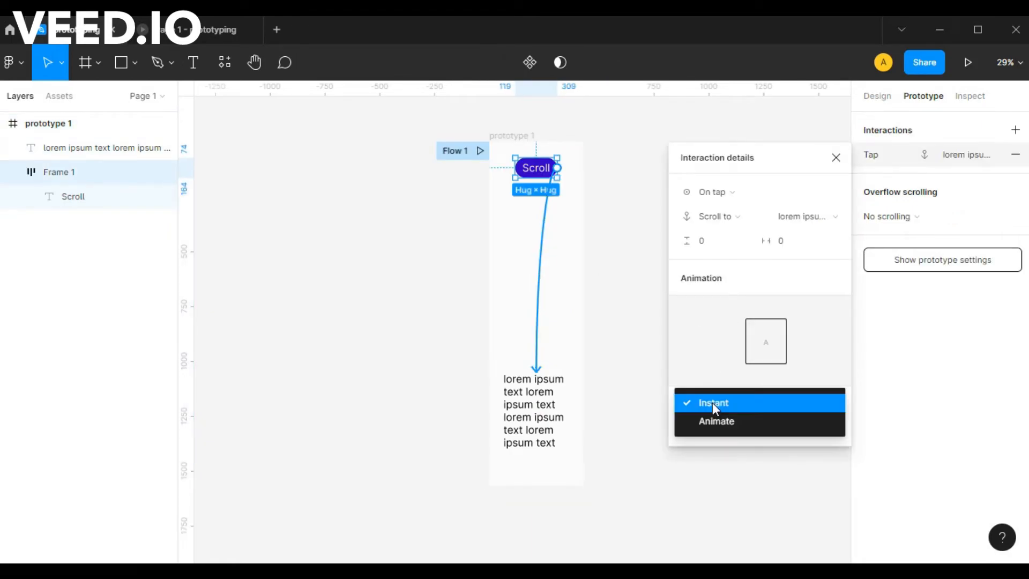
pyautogui.click(720, 424)
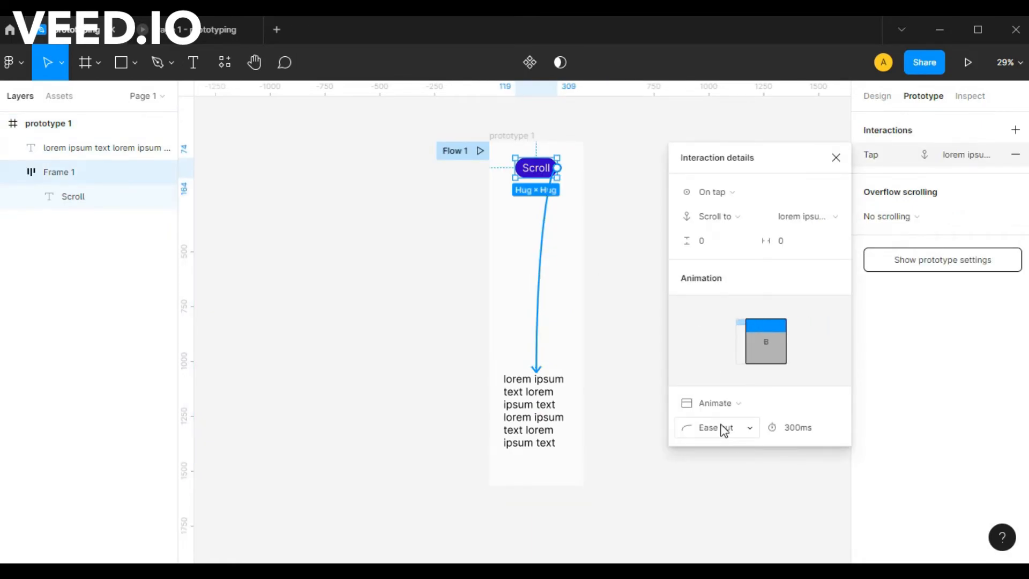
pyautogui.click(727, 402)
pyautogui.click(719, 408)
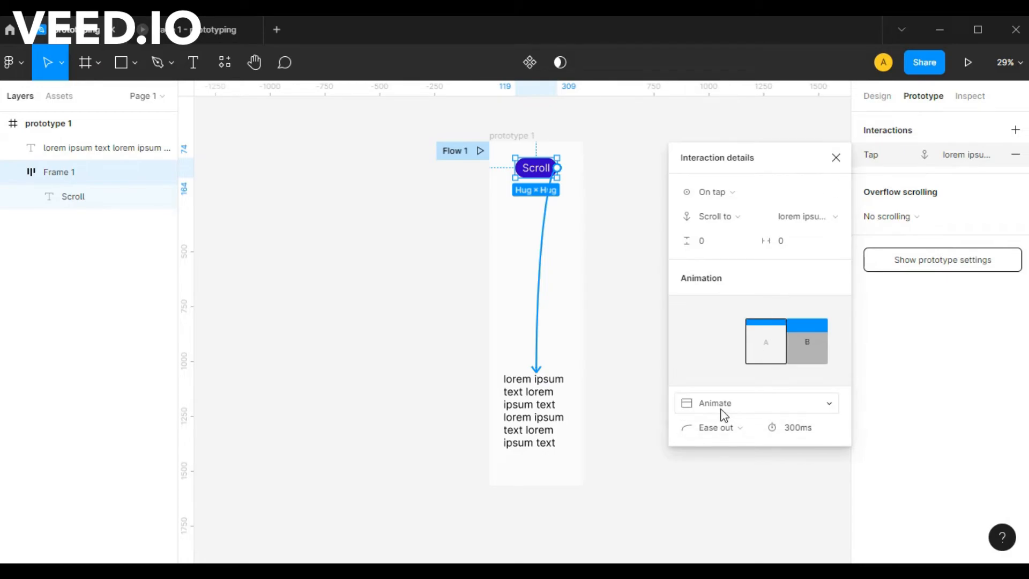
pyautogui.click(721, 427)
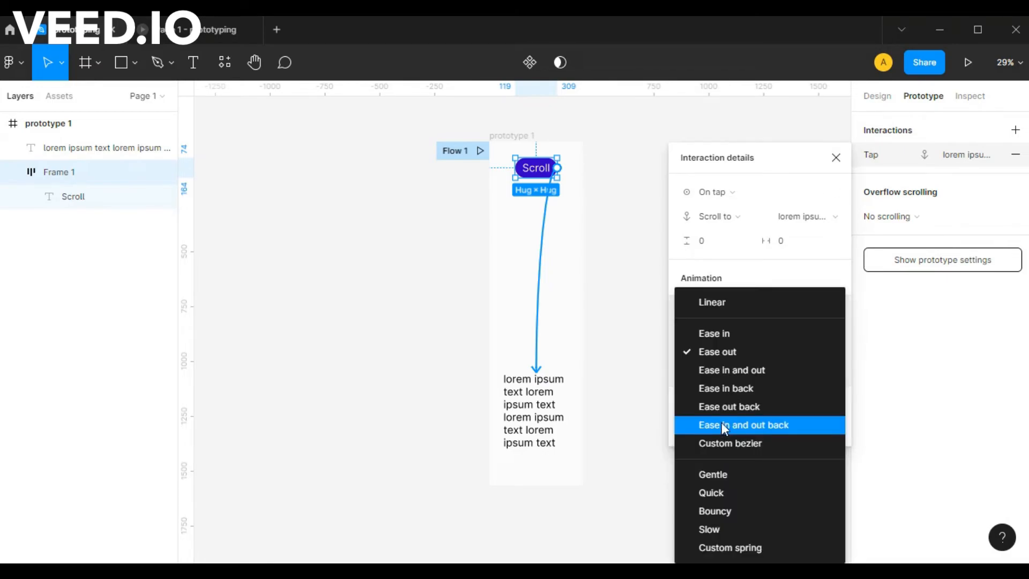
pyautogui.click(731, 353)
pyautogui.click(836, 158)
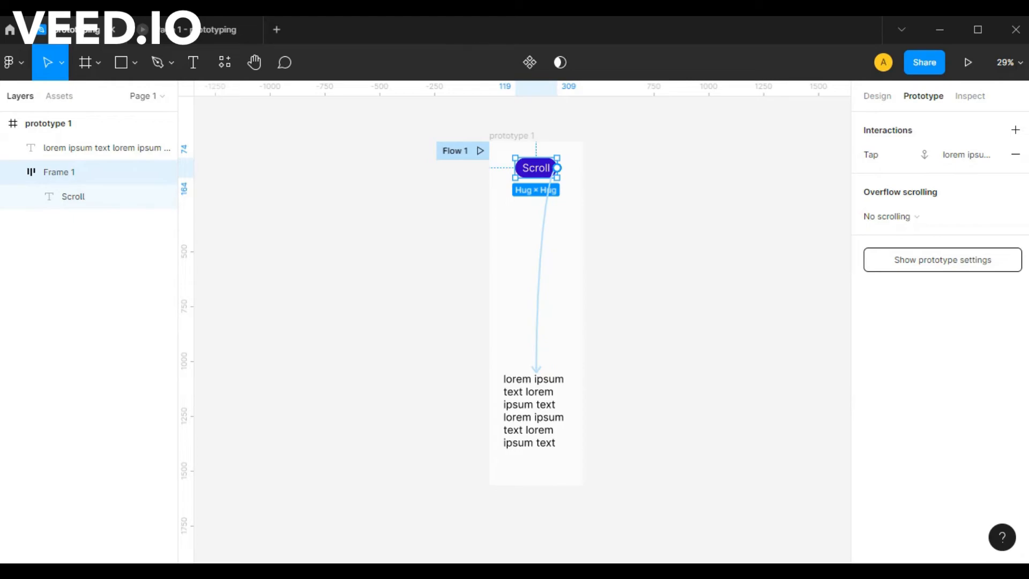
# Set the duration of the Scroll button's animation to 900 ms.
pyautogui.click(542, 295)
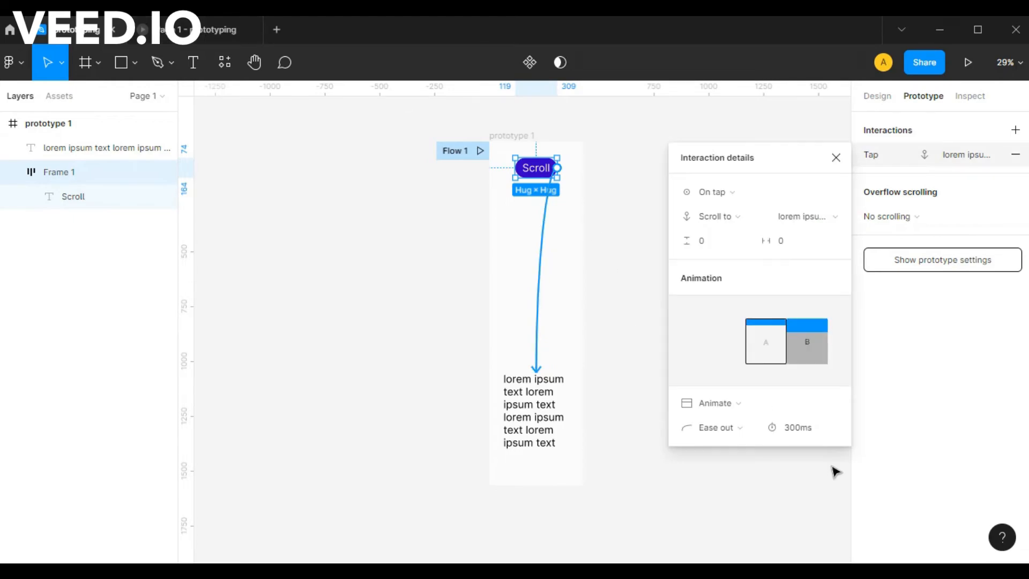
pyautogui.click(799, 429)
pyautogui.write('900')
pyautogui.press('Return')
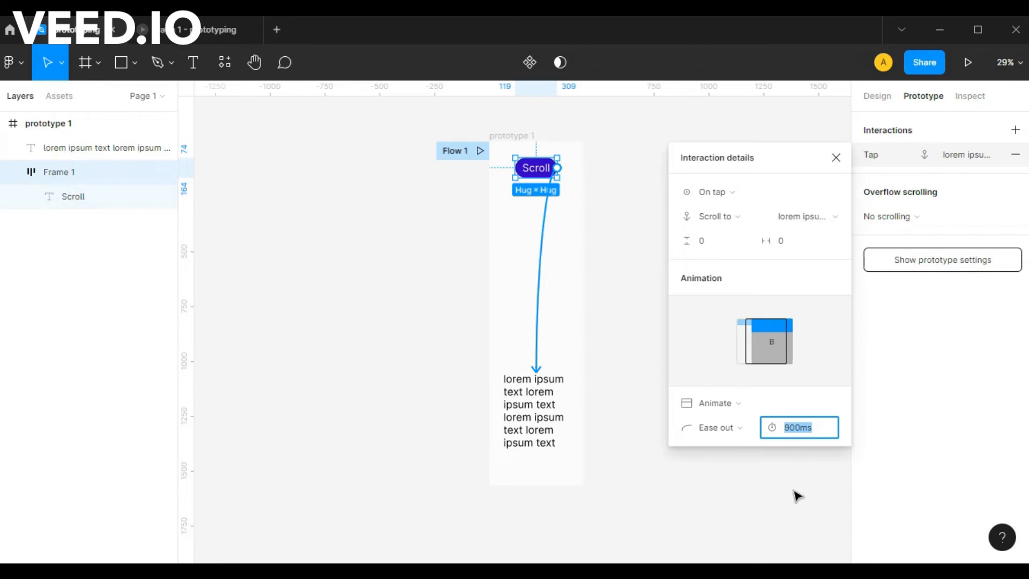
# Close the interaction details and test the Scroll button's animated scroll several times in the prototype preview, returning to the frame's start between runs.
pyautogui.press('Return')
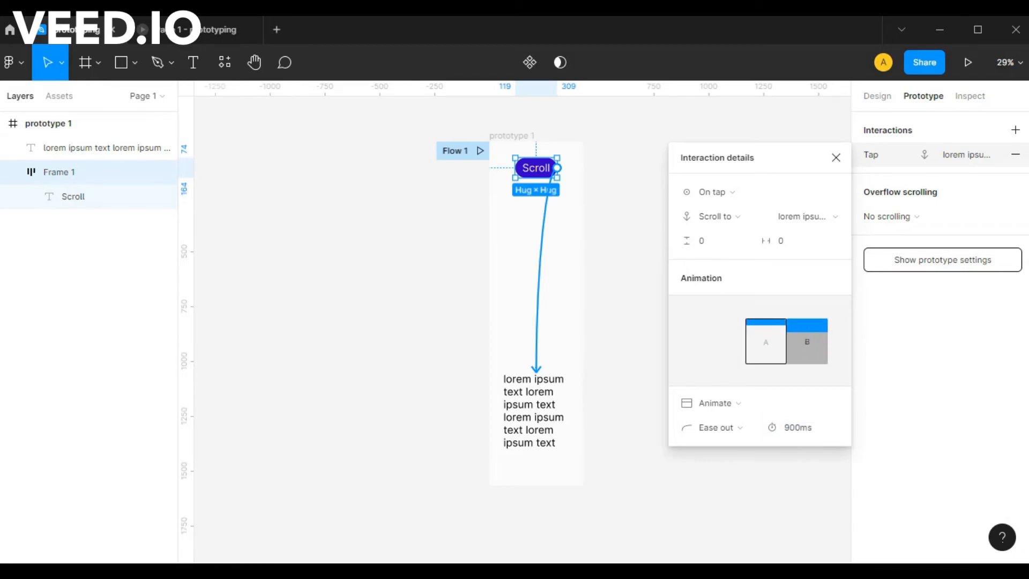
pyautogui.click(836, 158)
pyautogui.click(177, 29)
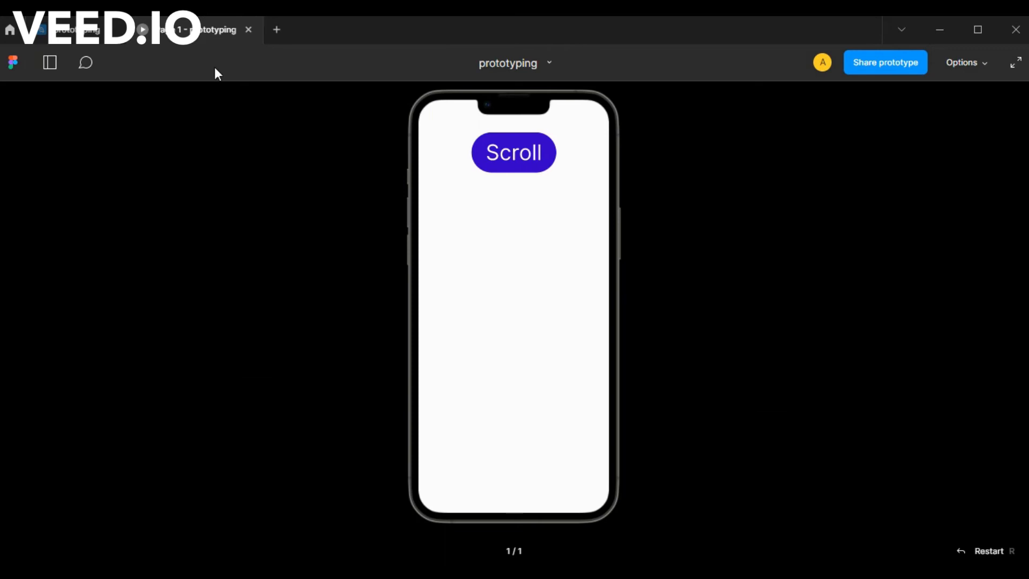
pyautogui.click(520, 155)
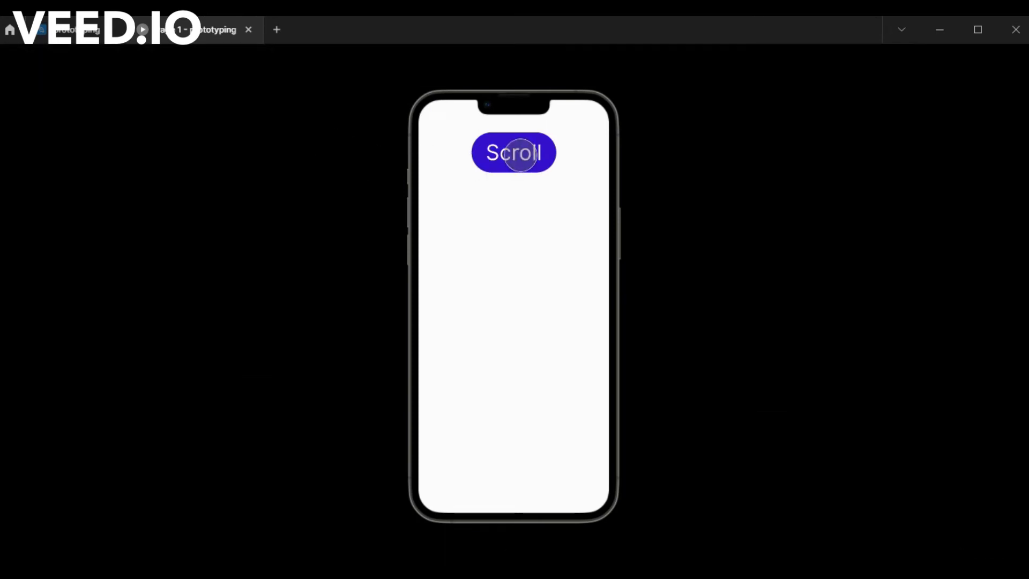
pyautogui.click(514, 318)
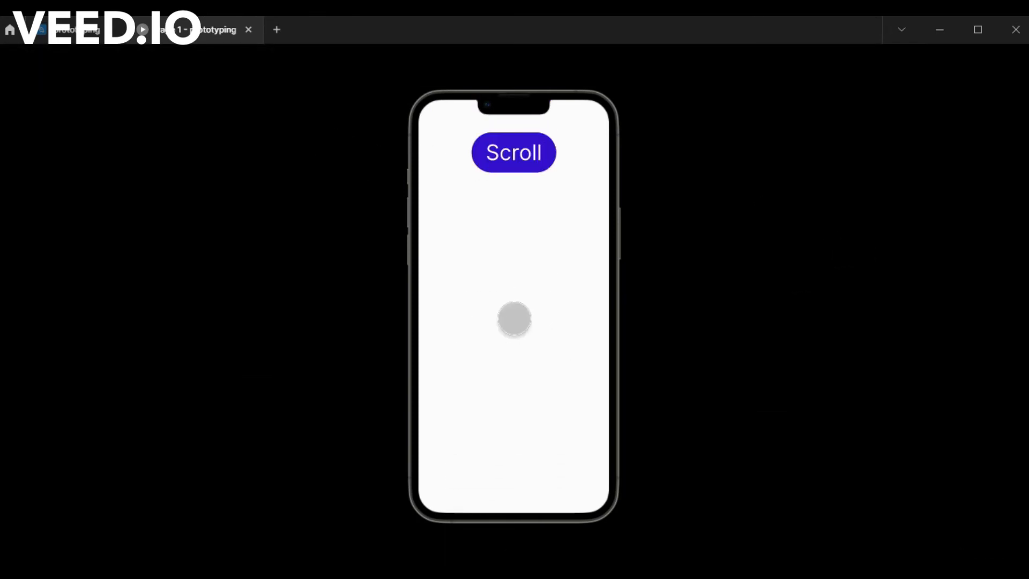
pyautogui.click(536, 155)
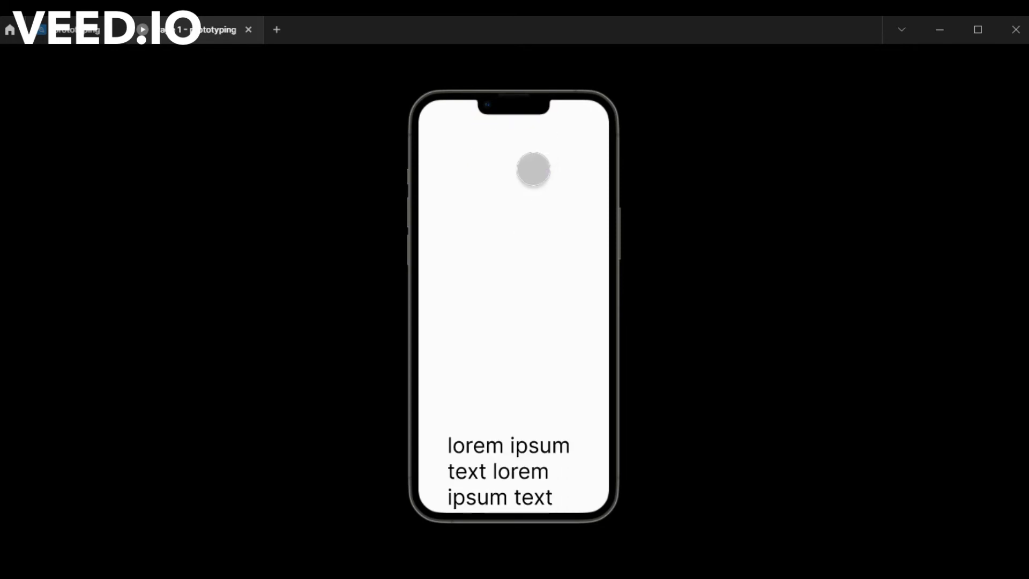
pyautogui.click(535, 298)
pyautogui.click(535, 163)
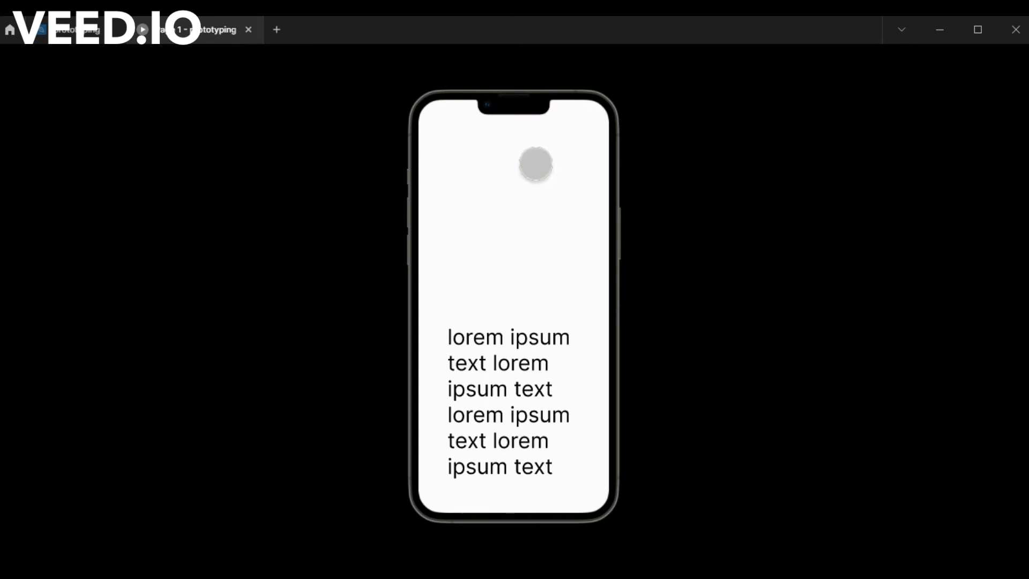
pyautogui.click(536, 164)
pyautogui.click(536, 161)
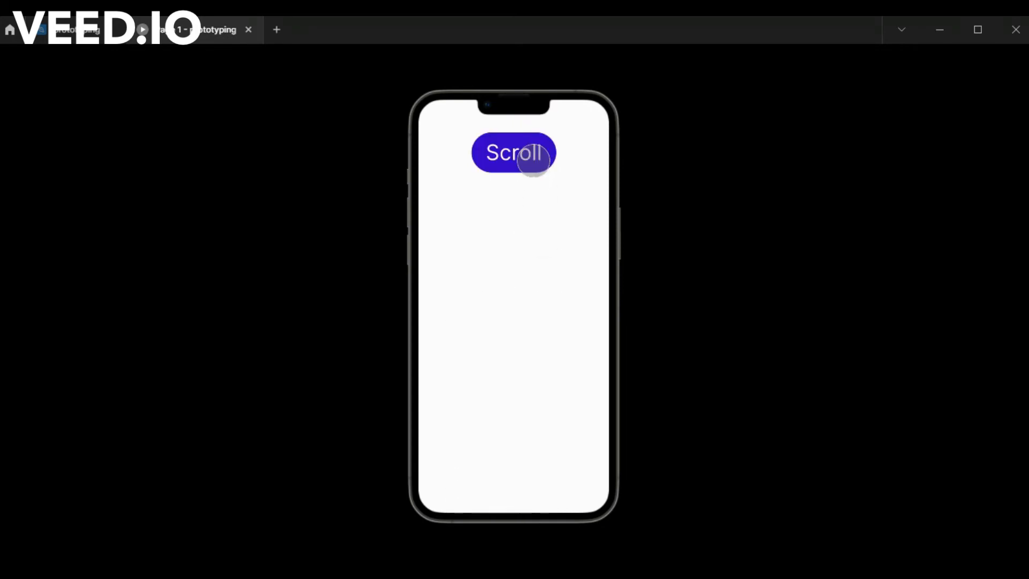
pyautogui.scroll(10, 468, 208)
pyautogui.click(472, 231)
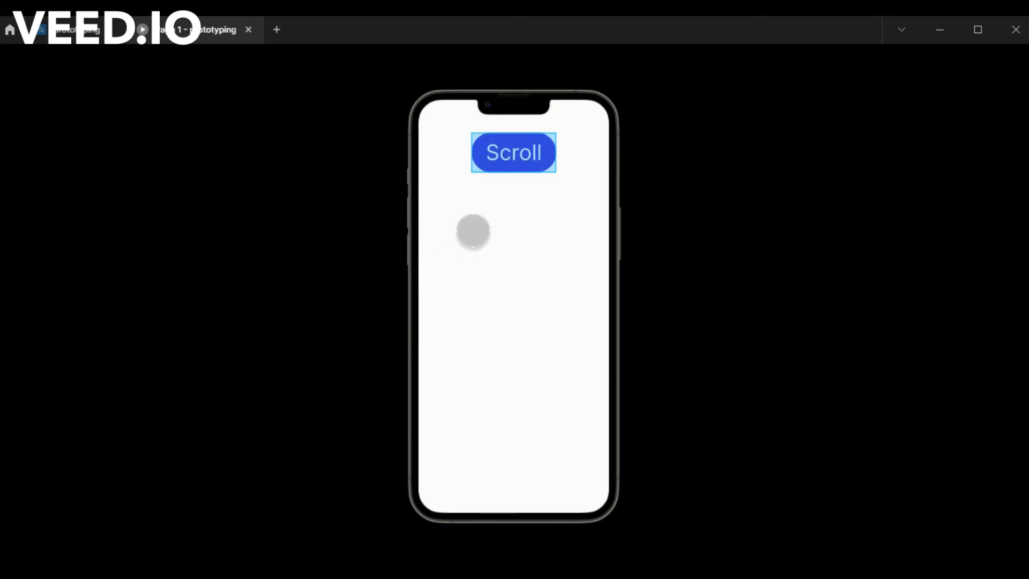
# Return to the design file, review the Scroll button's interaction with Scroll to kept as its action, and close the details.
pyautogui.click(84, 32)
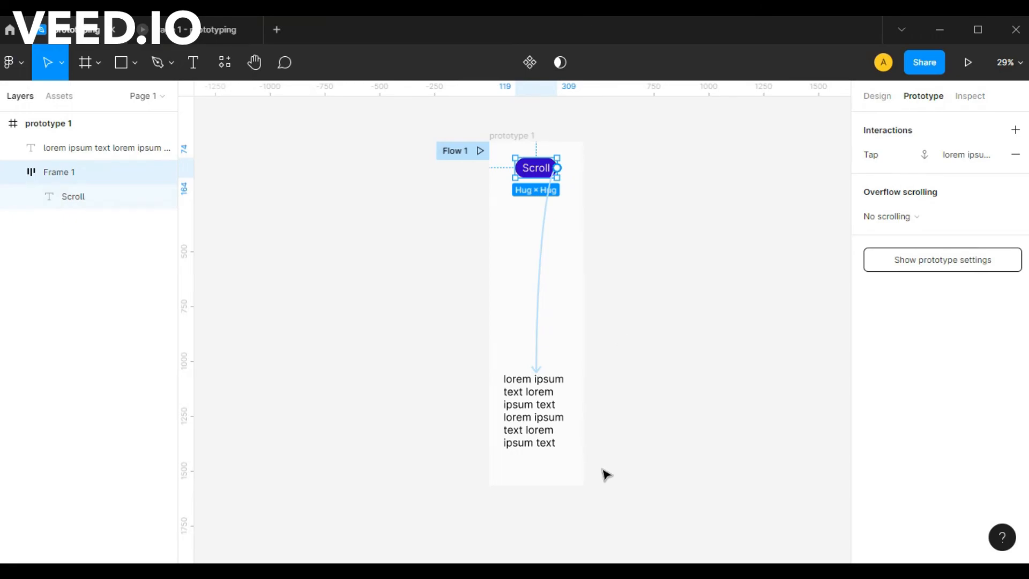
pyautogui.click(546, 289)
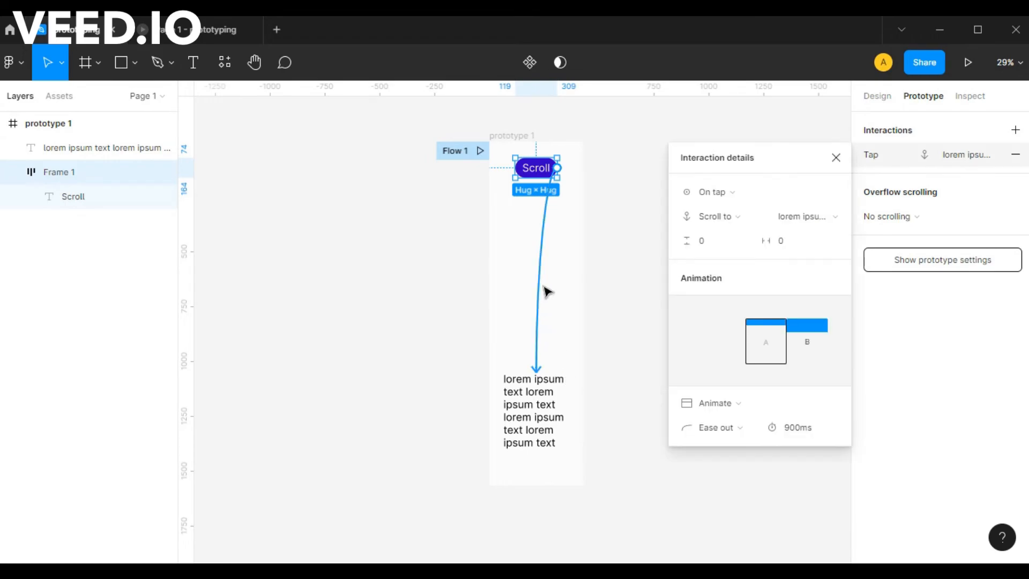
pyautogui.click(721, 218)
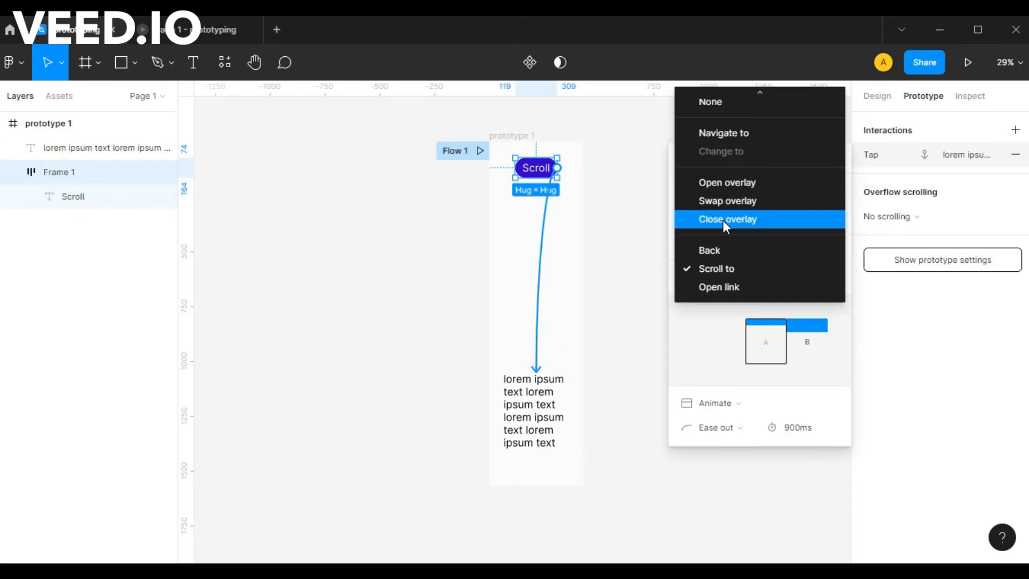
pyautogui.click(721, 272)
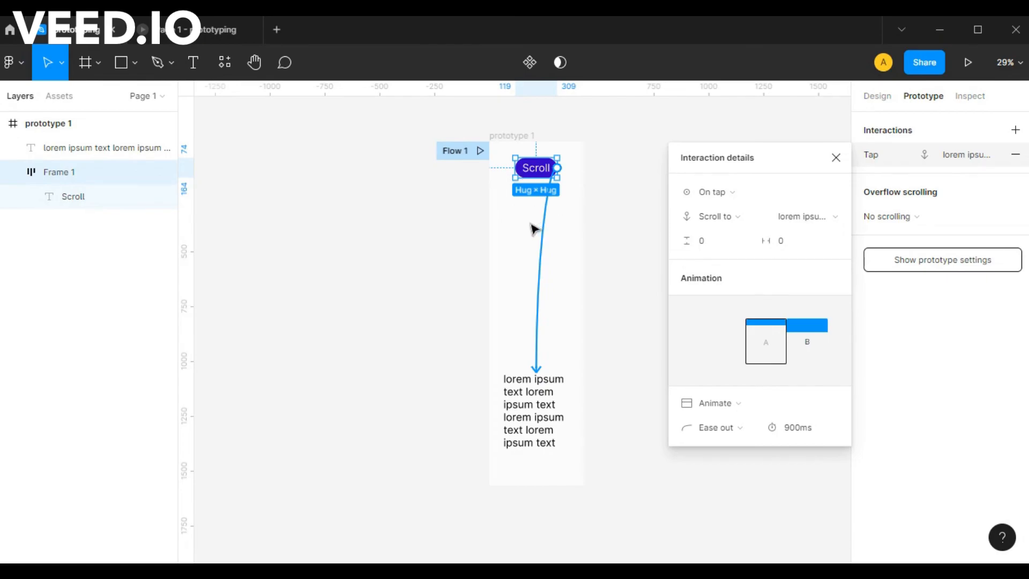
pyautogui.click(836, 158)
pyautogui.click(654, 234)
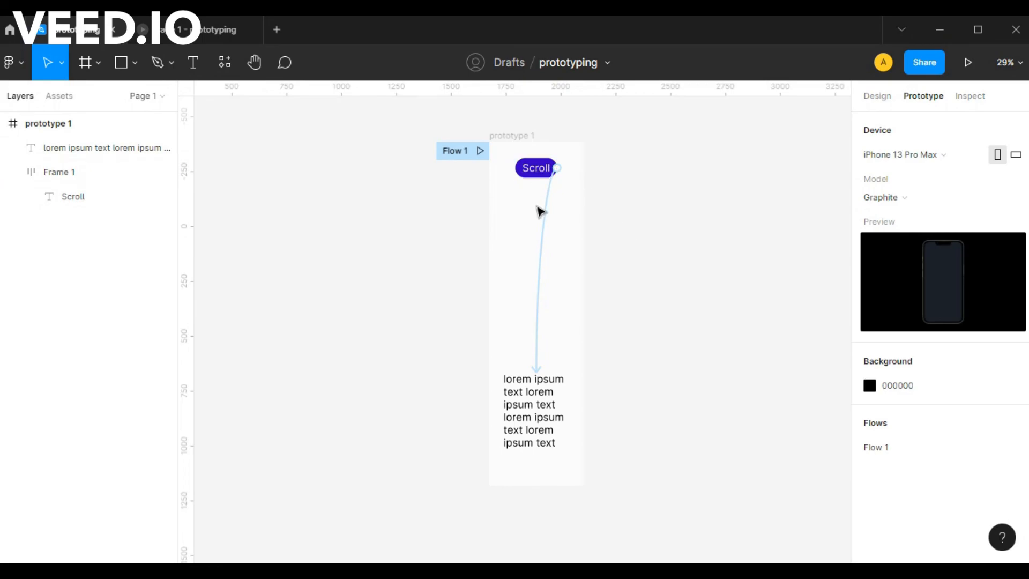
# Reopen the details of the Scroll button's connection and look over the other available actions without changing Scroll to.
pyautogui.click(551, 224)
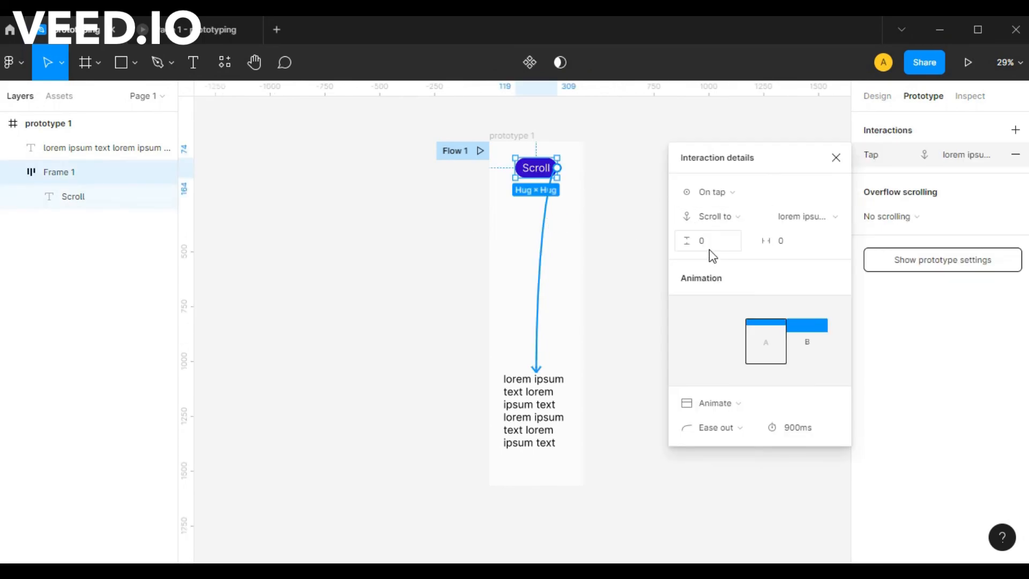
pyautogui.click(708, 212)
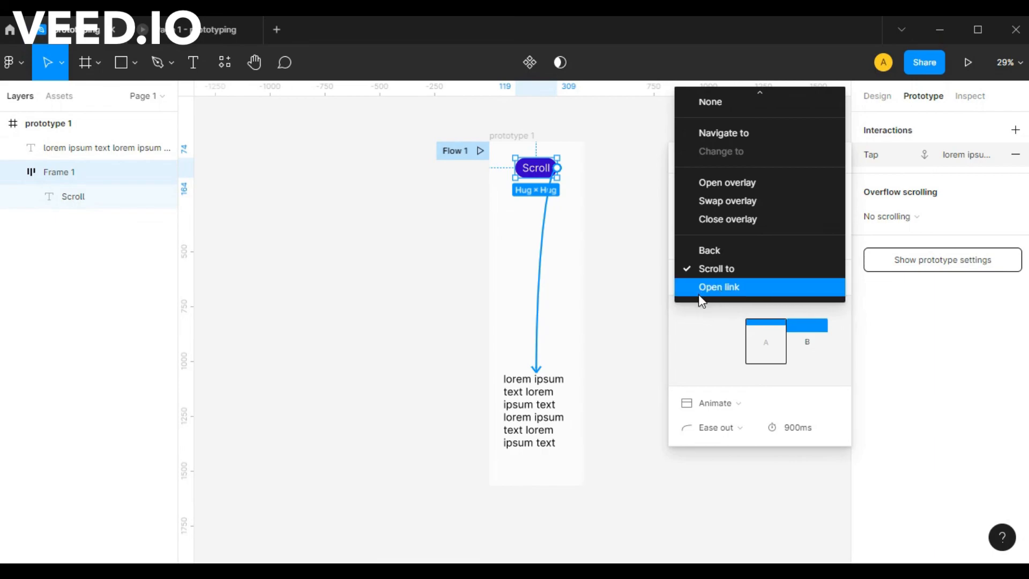
pyautogui.click(676, 316)
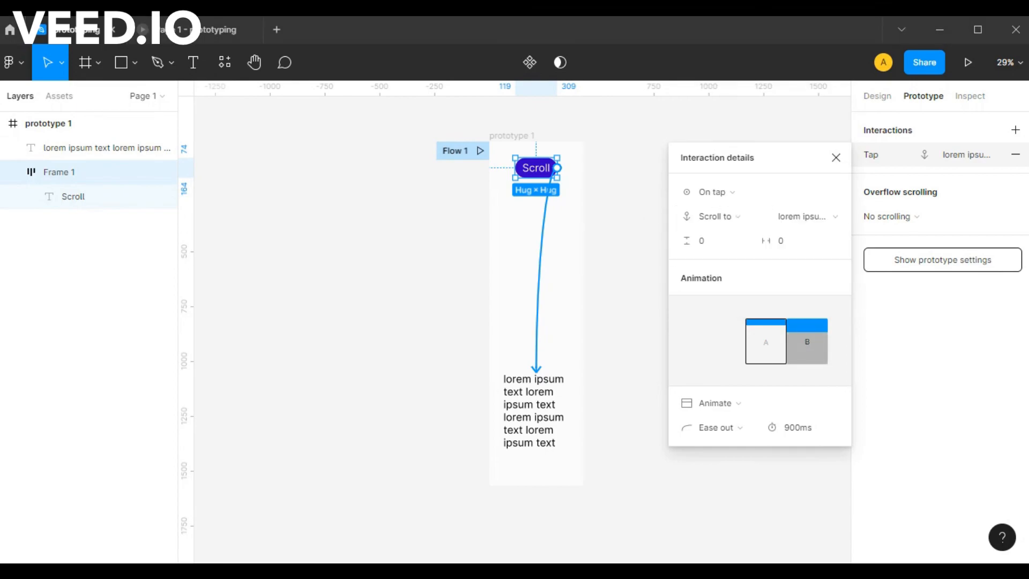